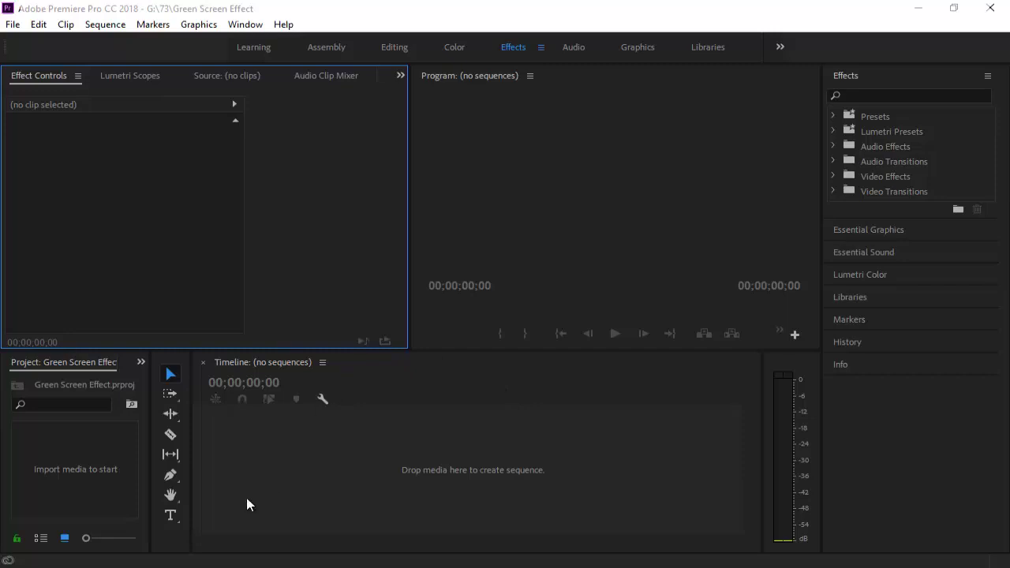
Bring the File Explorer window showing the G:\73\Stock folder to the front.
click(192, 565)
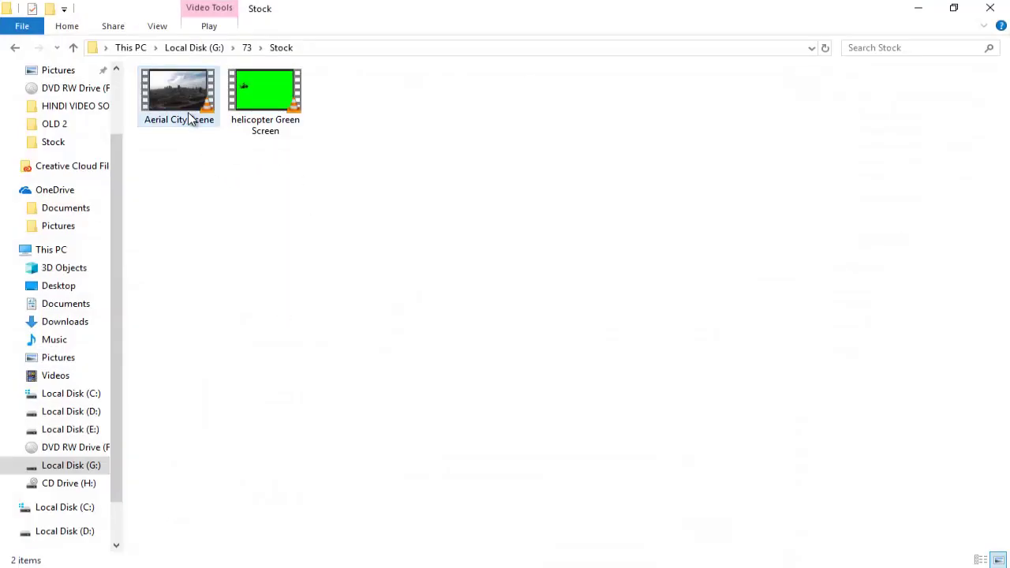
Drag Aerial City Scene into Premiere's timeline to create the Aerial City Scene sequence.
drag(217, 117, 463, 467)
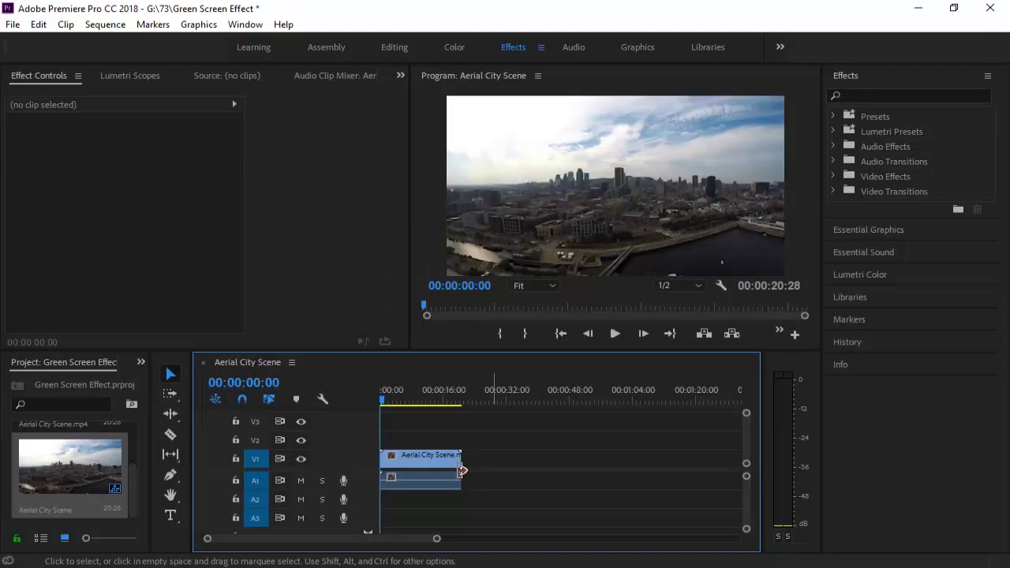
Unlink the Aerial City Scene clip and delete its A1 audio.
click(433, 479)
right_click(432, 479)
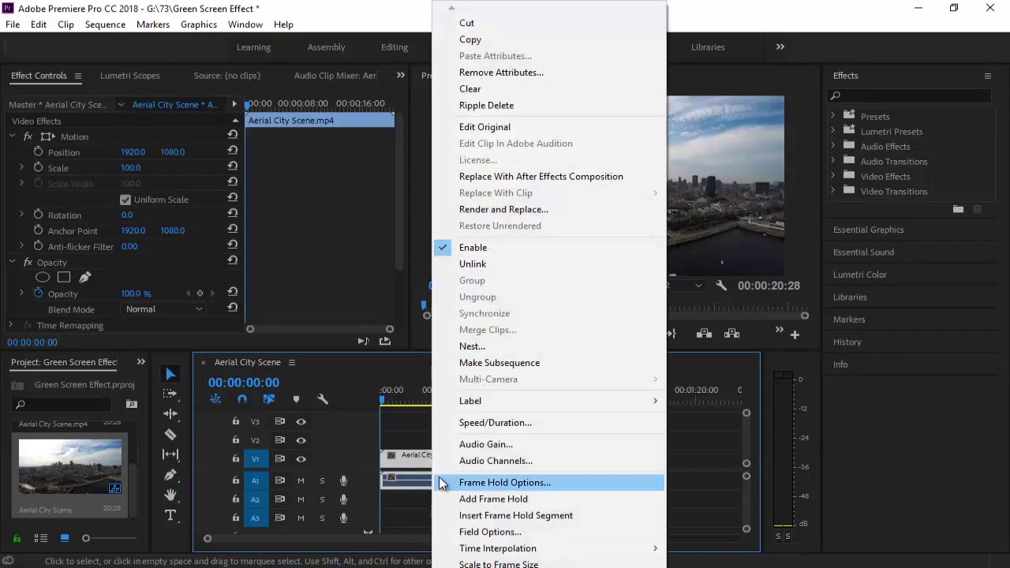
click(478, 267)
click(517, 476)
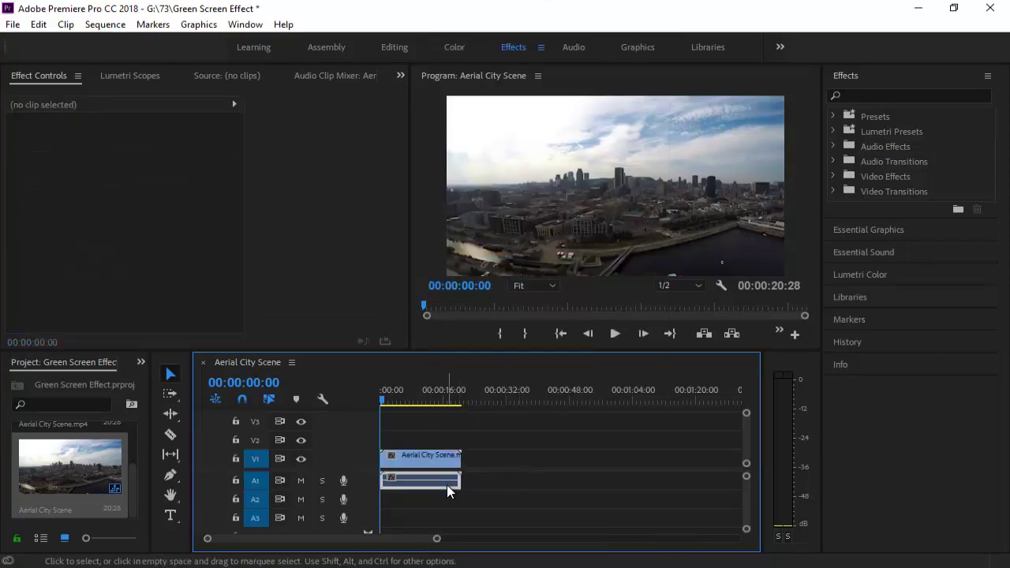
click(447, 488)
key(Delete)
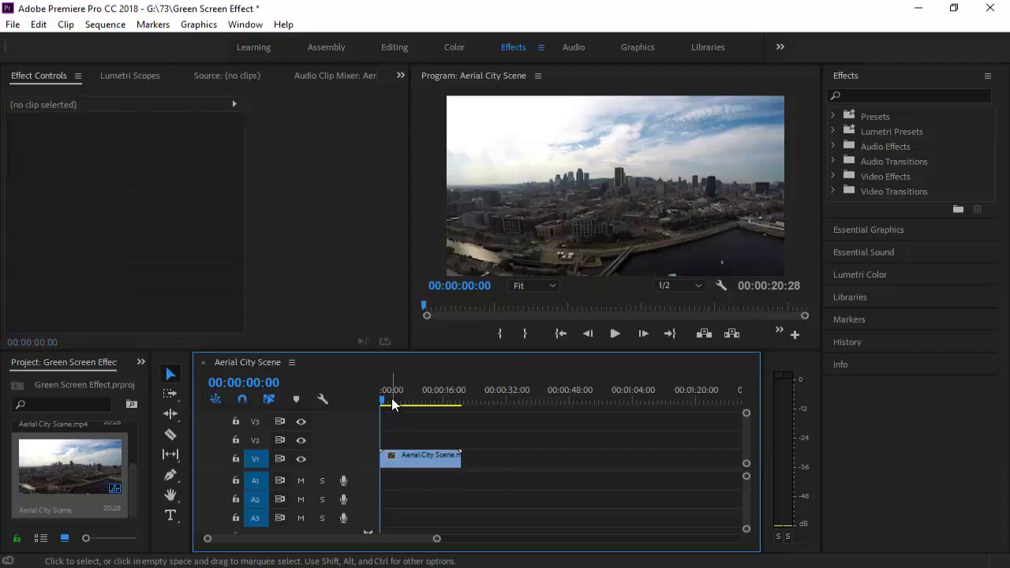
Scrub through the city footage, then return to the Stock folder in File Explorer.
drag(387, 399, 430, 412)
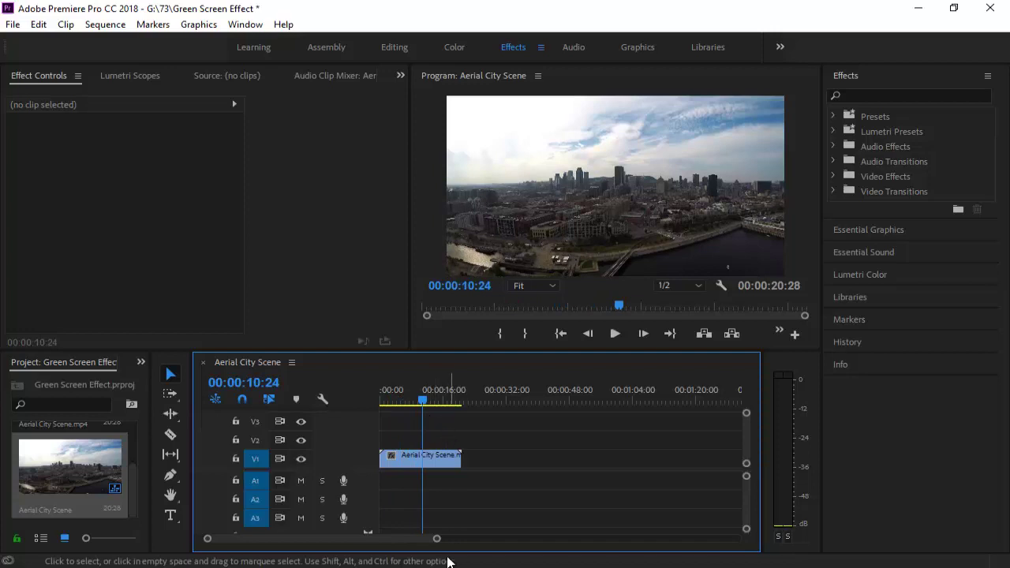
drag(436, 539, 397, 538)
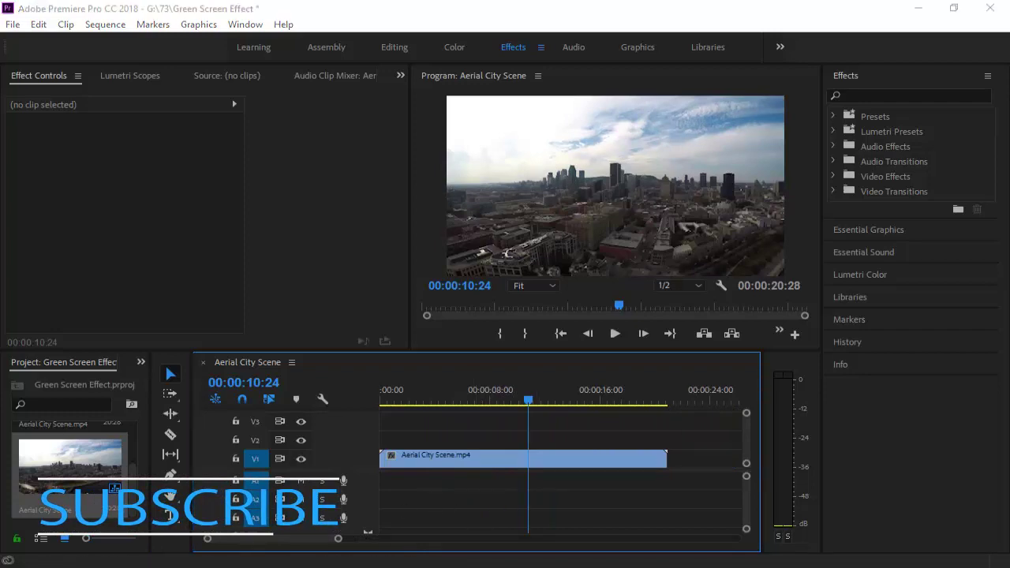
key(alt+Tab)
Drag the helicopter Green Screen clip onto track V2 above the city footage.
click(289, 105)
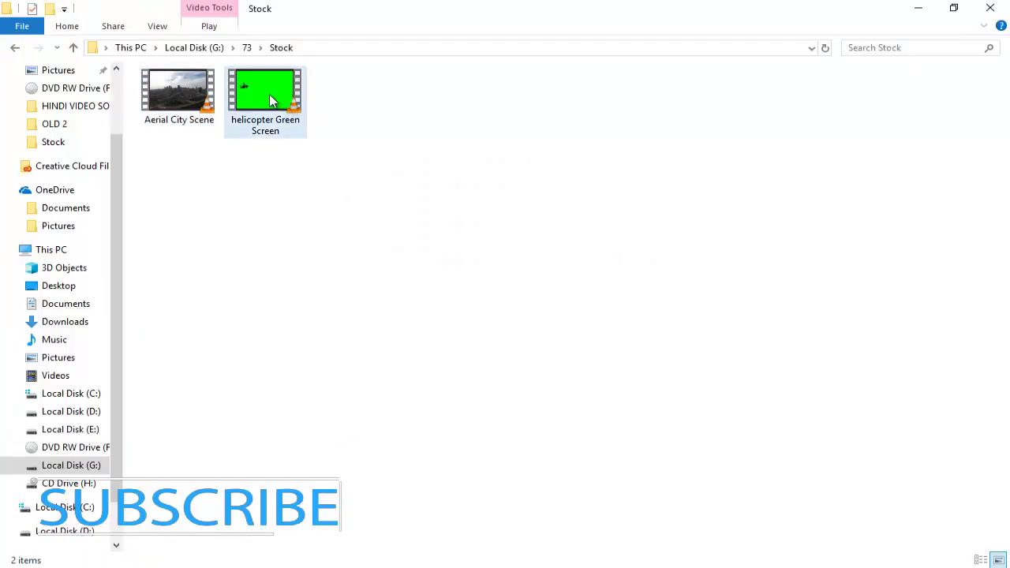
drag(270, 100, 429, 436)
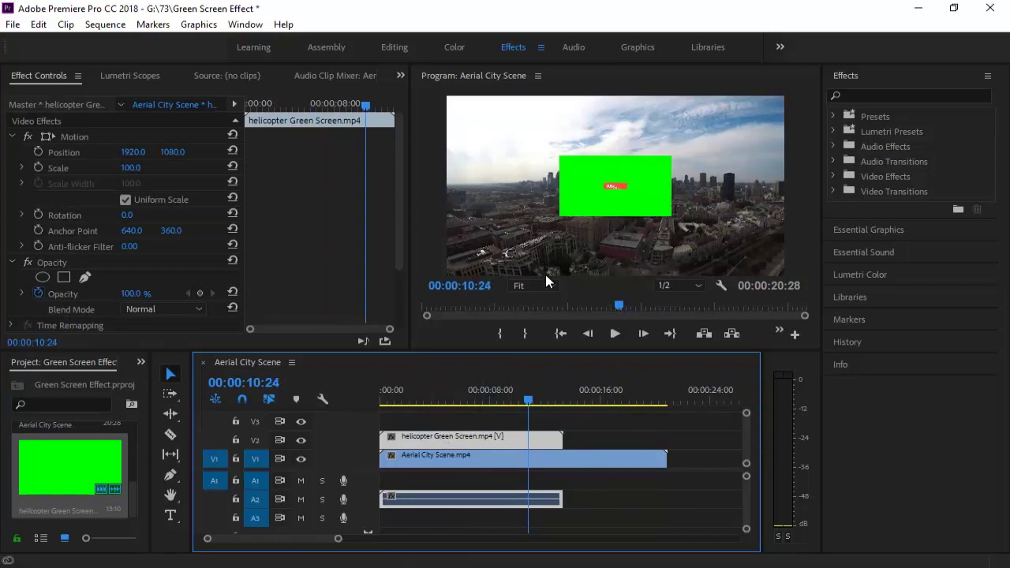
Set the helicopter clip's Motion Scale to 302 and return to where it appears.
key(Right)
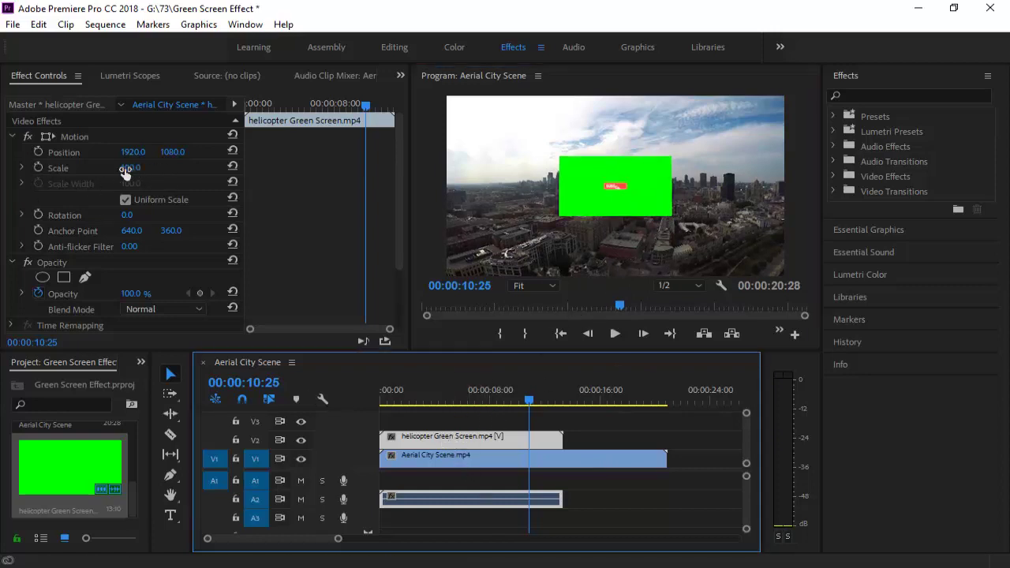
drag(125, 172, 304, 191)
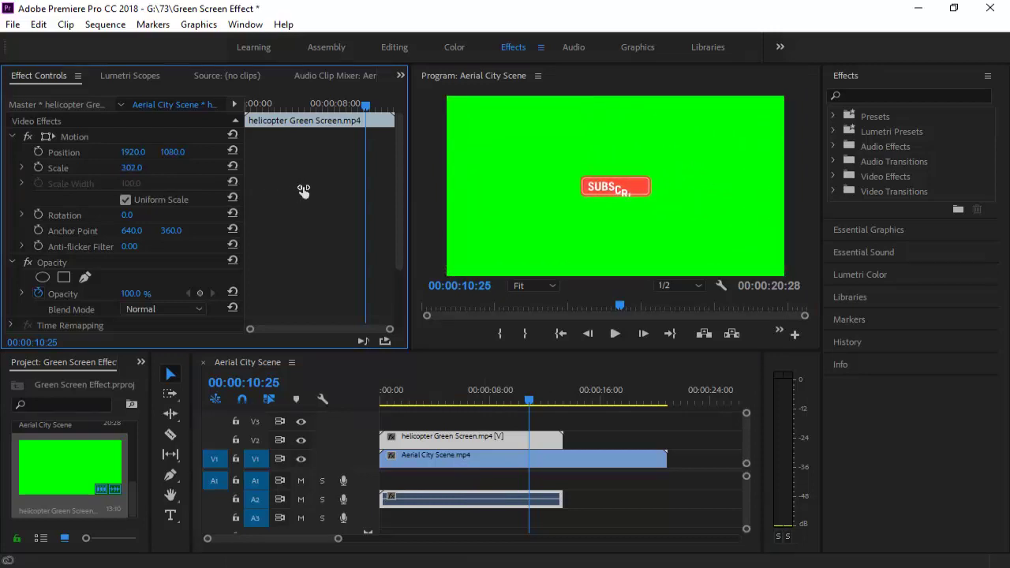
mouse_move(430, 403)
mouse_down()
mouse_move(391, 407)
mouse_move(421, 411)
mouse_up()
key(c)
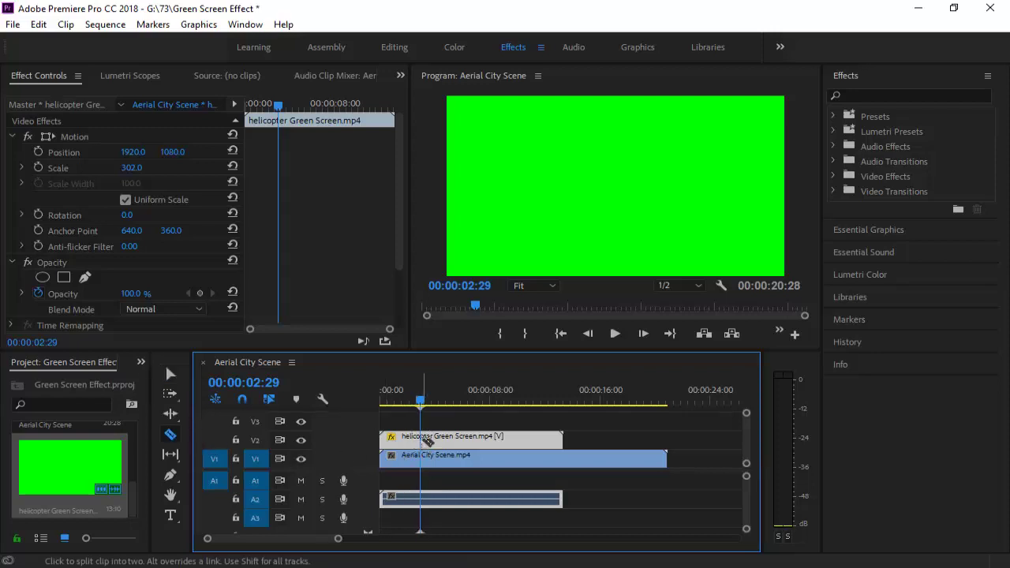
Cut the helicopter clip on V2 at the current playhead.
click(242, 398)
click(242, 399)
click(420, 439)
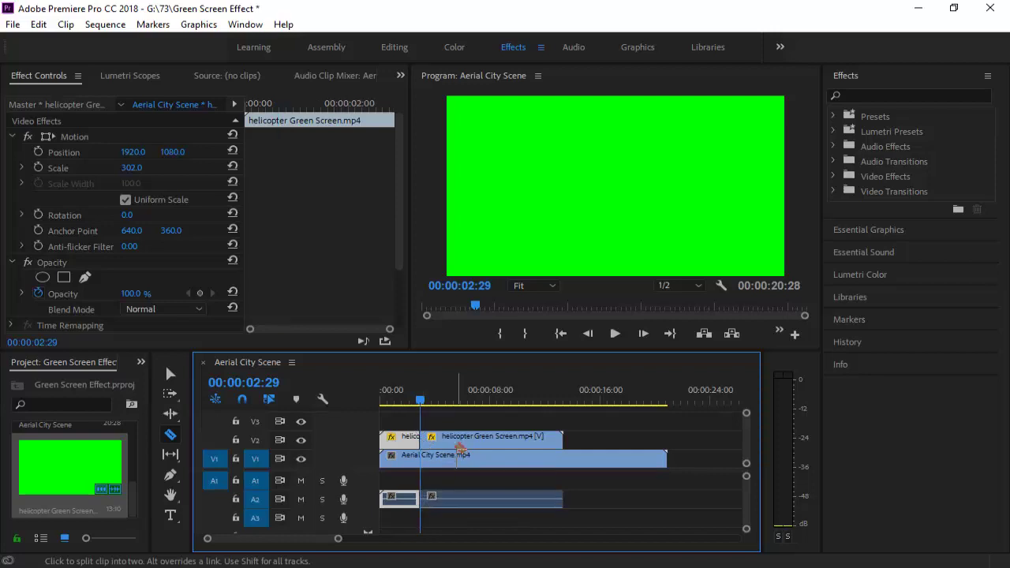
Step forward frame by frame to 00:00:10:11, where the helicopter has left the shot.
drag(448, 402, 510, 417)
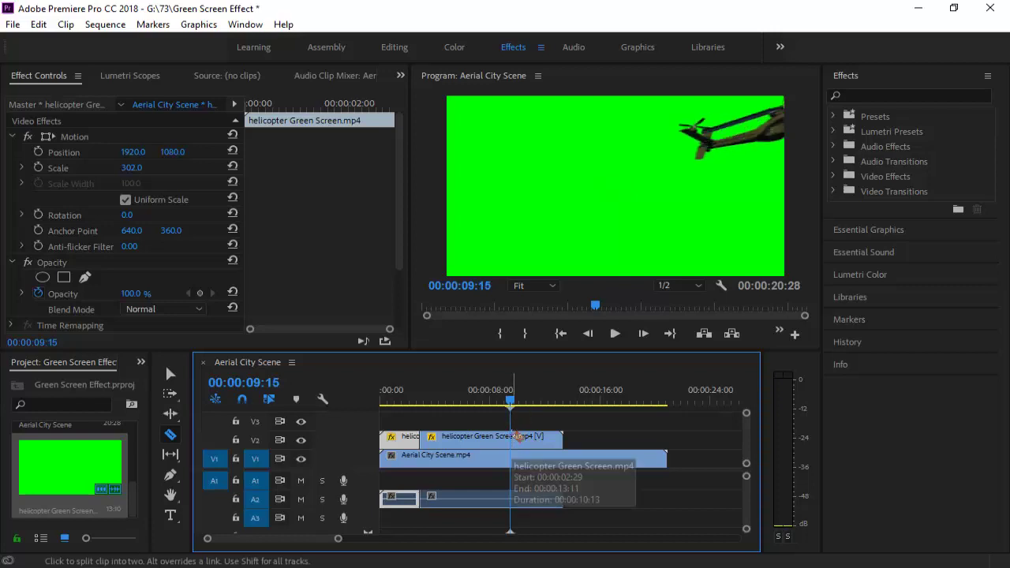
click(643, 334)
click(652, 338)
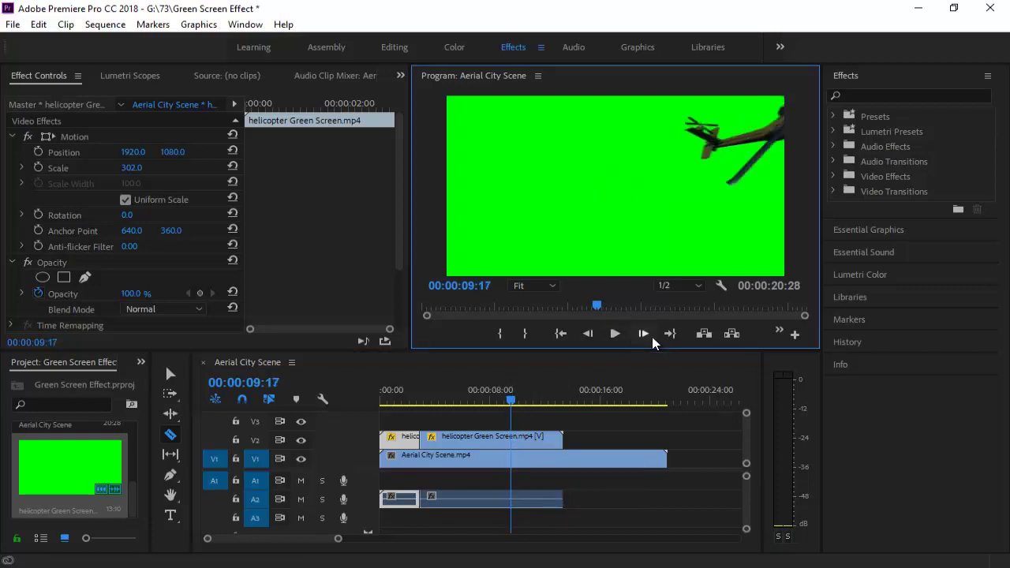
click(653, 338)
click(652, 339)
click(644, 334)
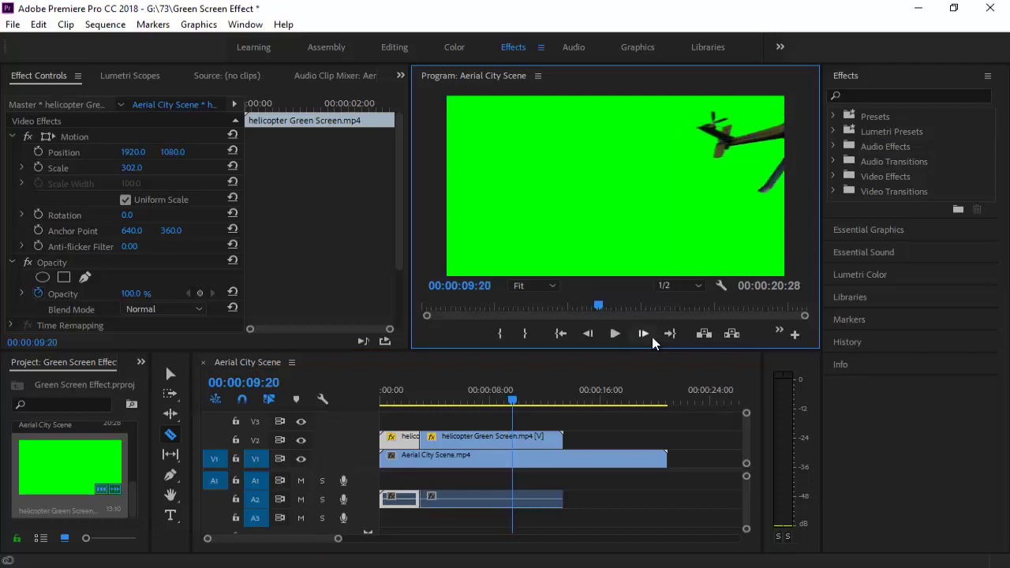
click(643, 334)
click(653, 339)
click(653, 338)
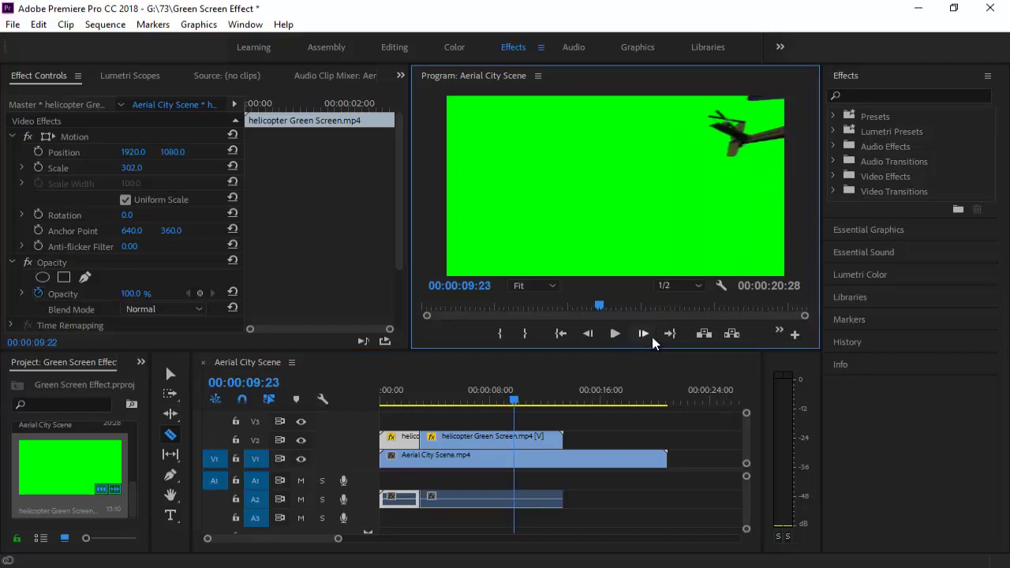
click(653, 339)
click(653, 339)
click(653, 339)
click(652, 339)
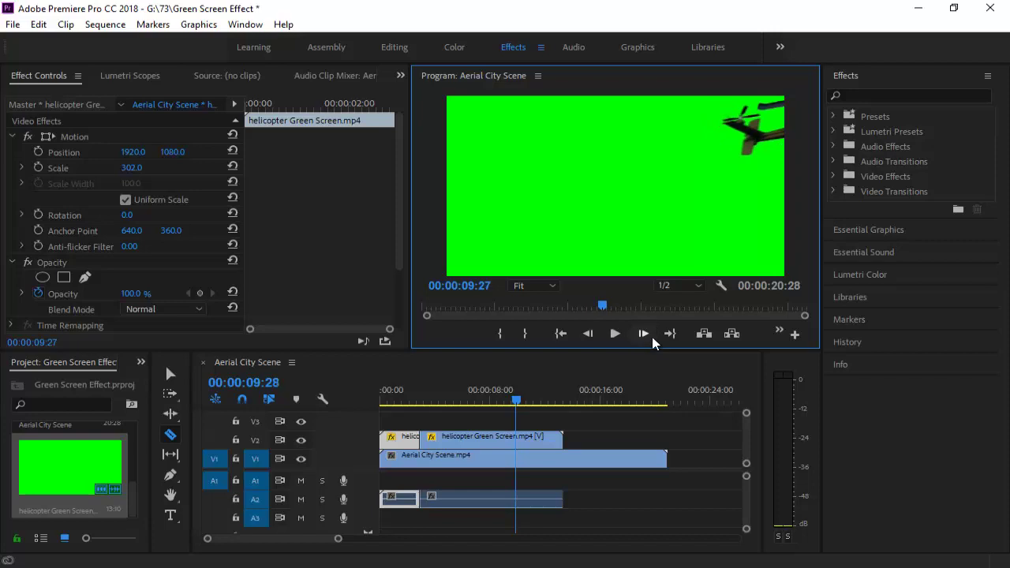
click(652, 339)
click(653, 339)
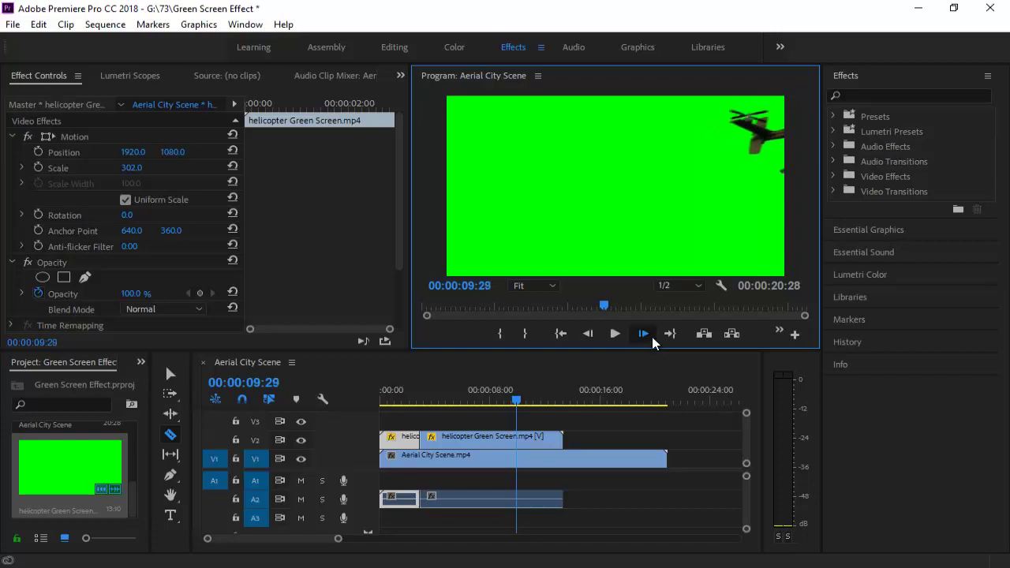
click(653, 338)
click(653, 338)
click(652, 339)
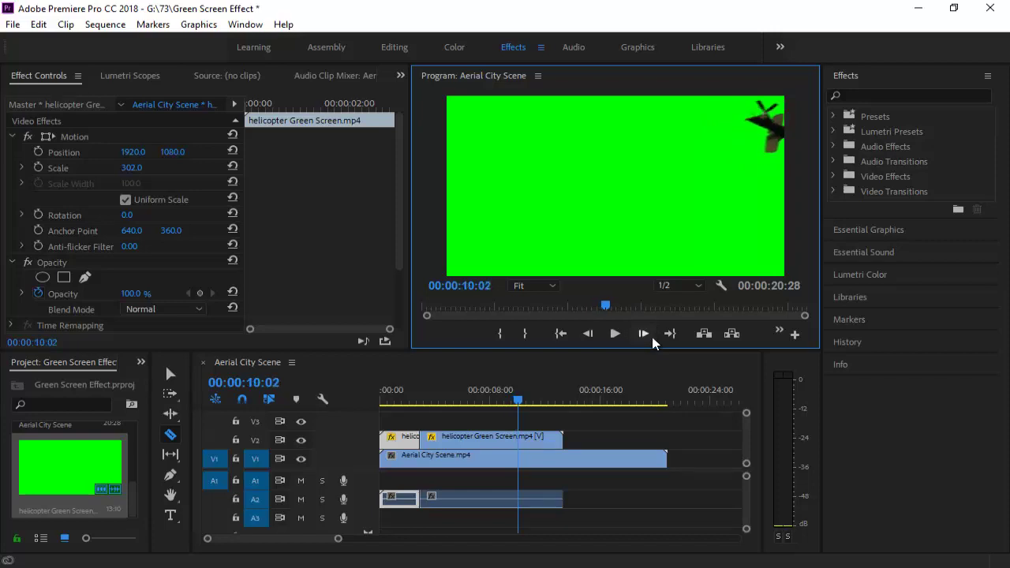
click(653, 339)
click(651, 338)
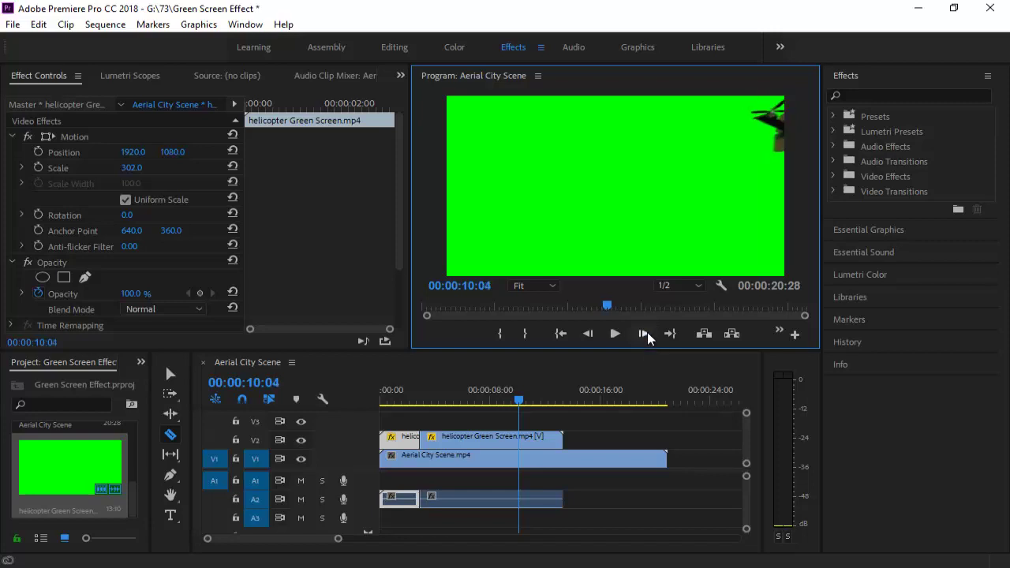
click(648, 338)
click(644, 335)
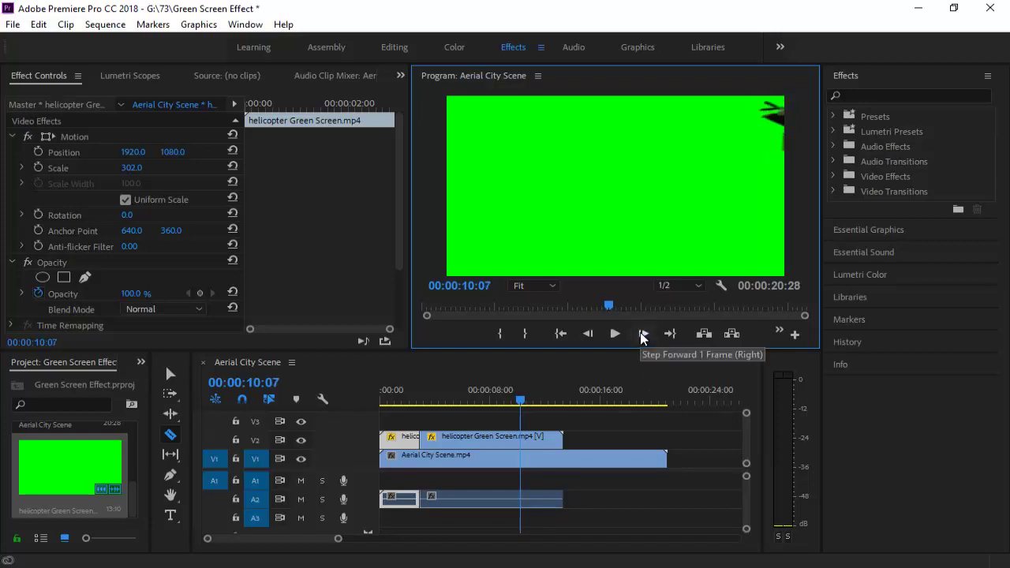
click(644, 335)
click(644, 335)
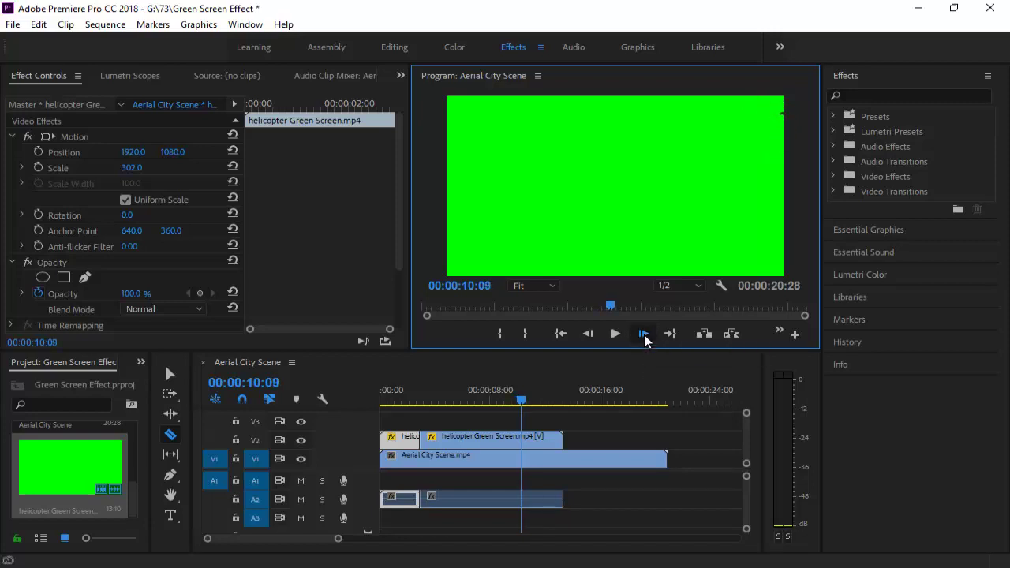
click(644, 335)
click(644, 335)
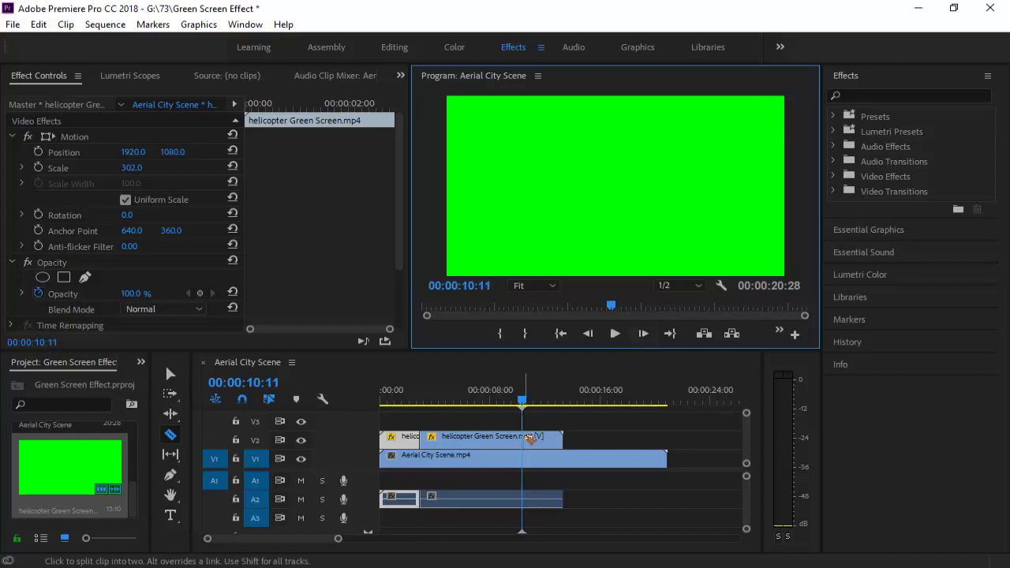
Cut the helicopter clip at 10:11 and select the section after the cut.
click(529, 436)
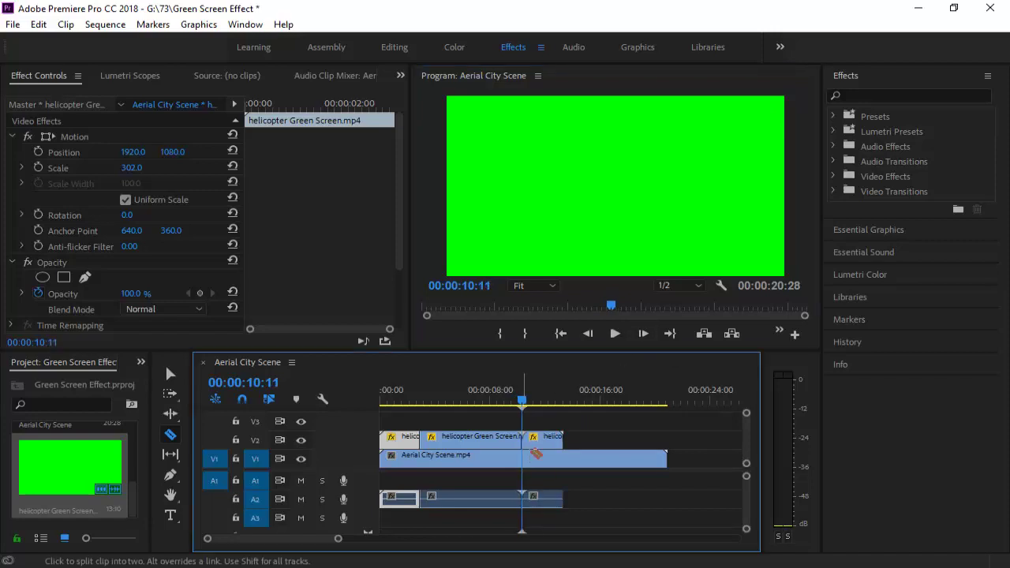
click(168, 375)
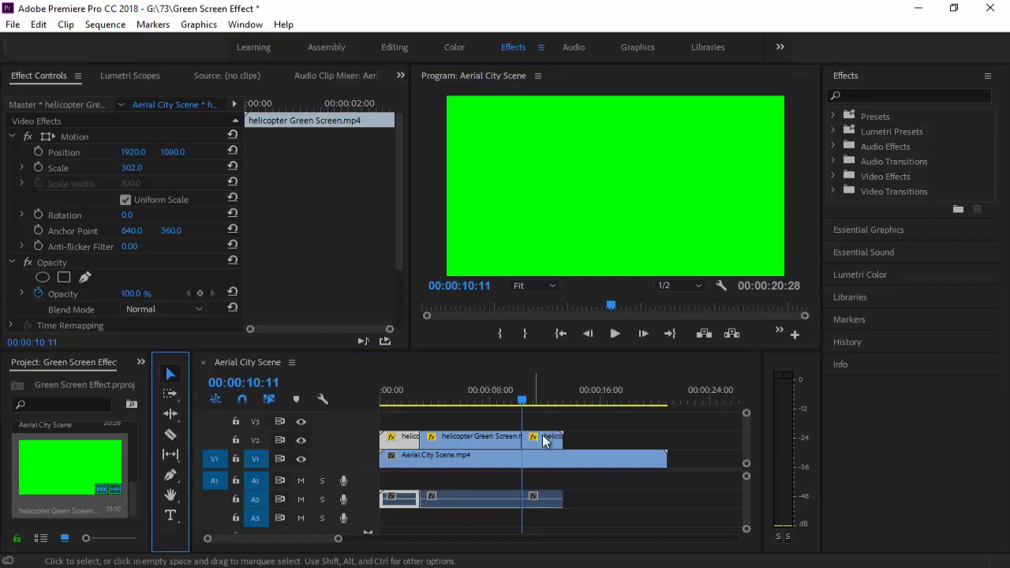
click(546, 440)
Delete the outer helicopter pieces, then unlink the remaining piece and delete its audio.
key(Delete)
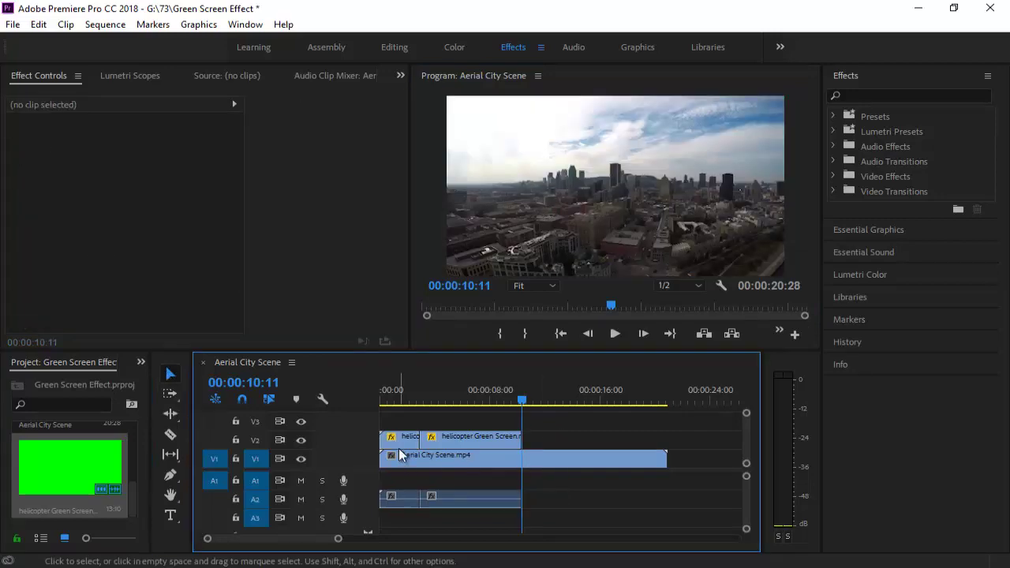
click(399, 442)
key(Delete)
right_click(455, 441)
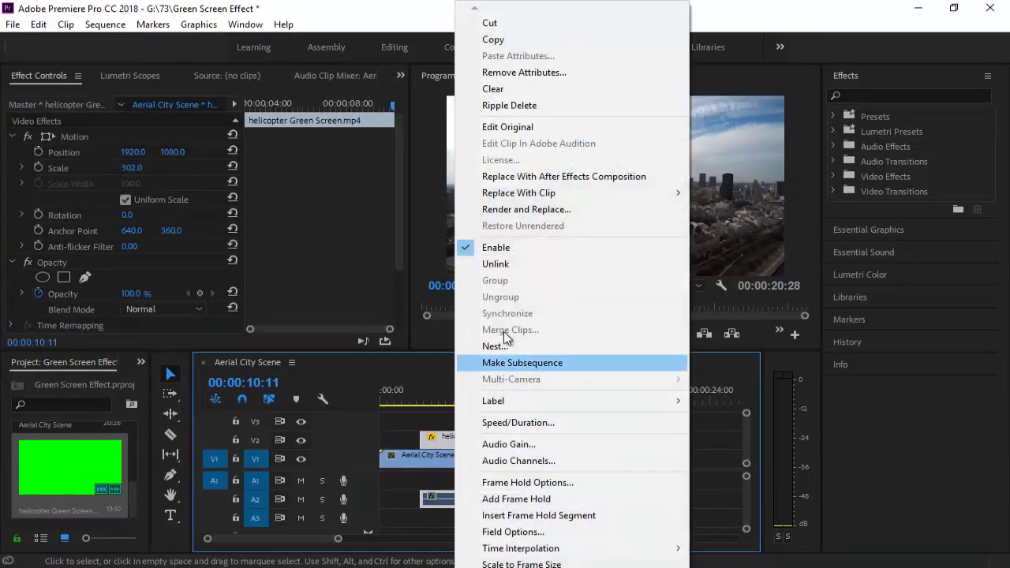
click(497, 264)
click(457, 505)
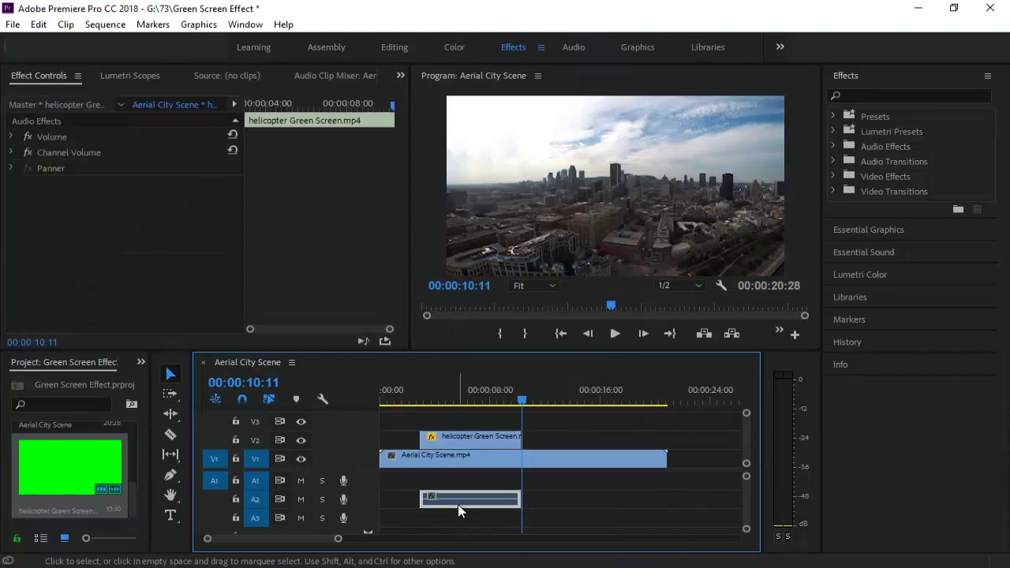
key(Delete)
Move the helicopter piece near the sequence start and set its Scale to 360.
mouse_move(454, 441)
mouse_down()
mouse_move(424, 450)
mouse_move(439, 453)
mouse_up()
mouse_move(389, 399)
mouse_down()
mouse_move(380, 399)
mouse_move(395, 403)
mouse_up()
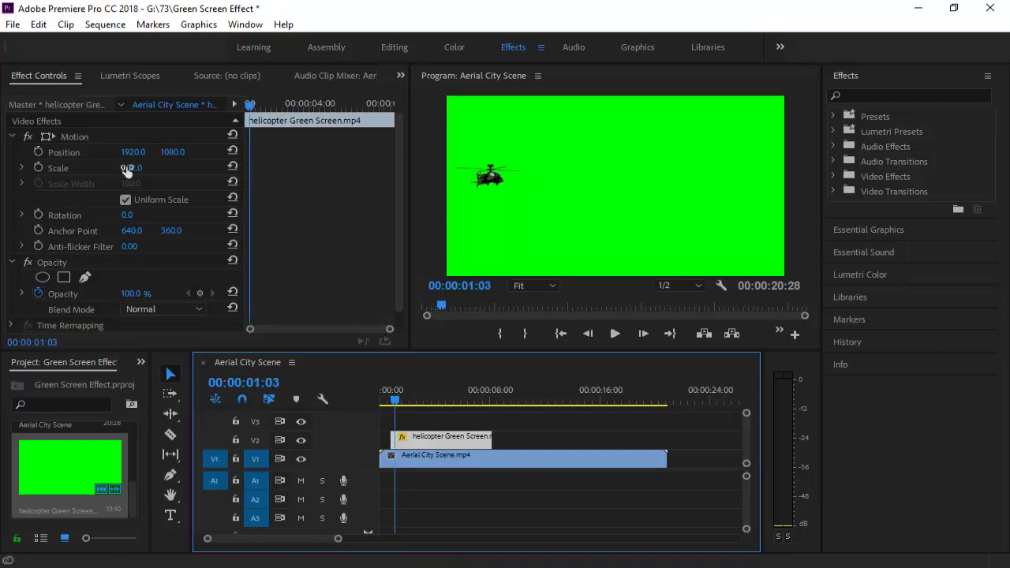
drag(128, 169, 189, 171)
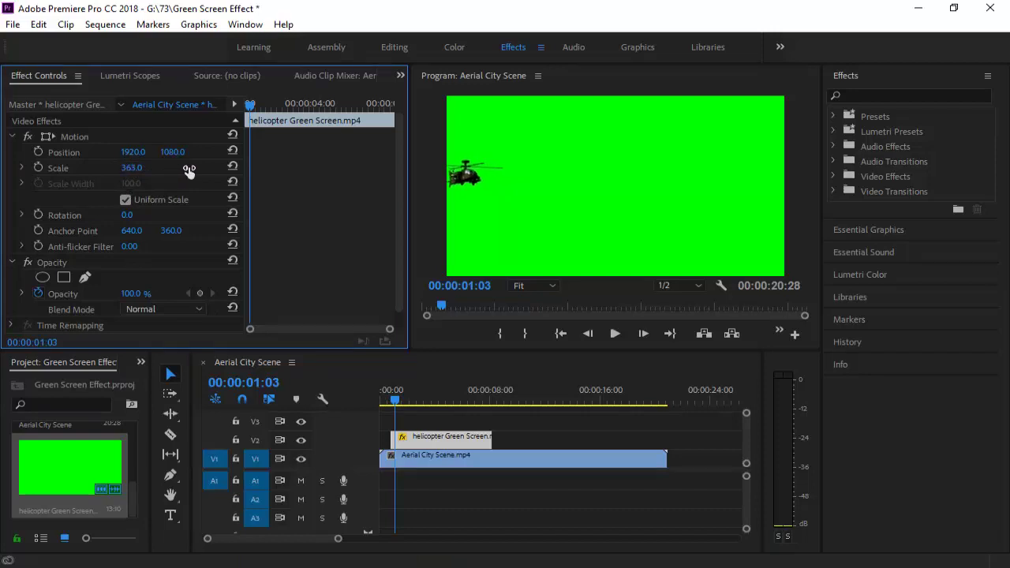
click(132, 167)
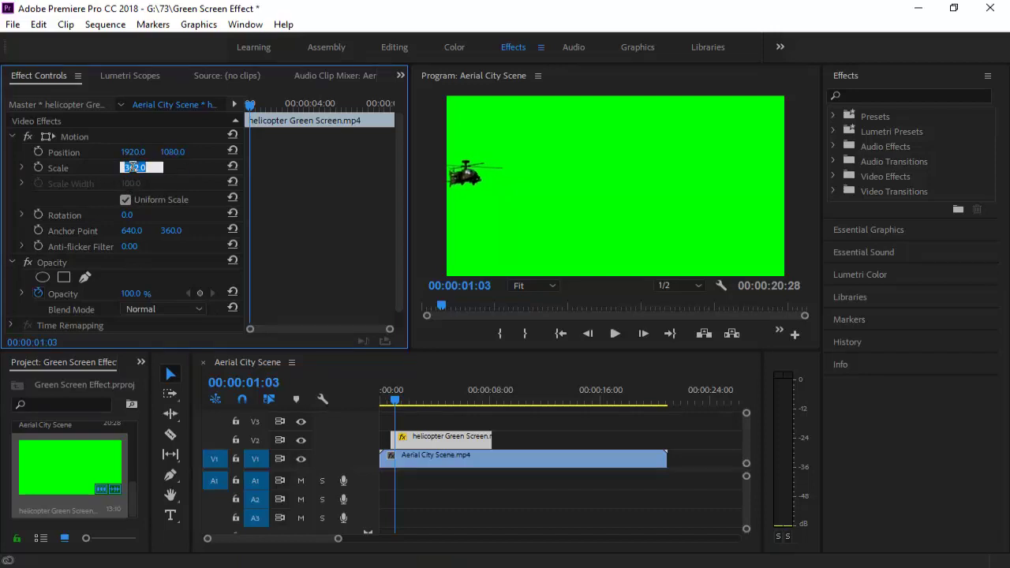
key(Return)
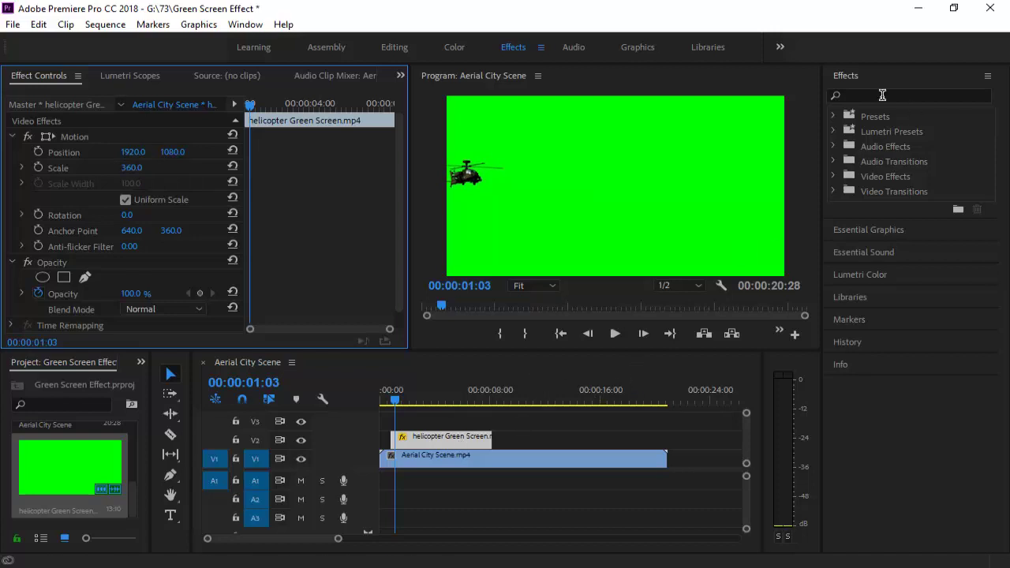
drag(396, 401, 483, 409)
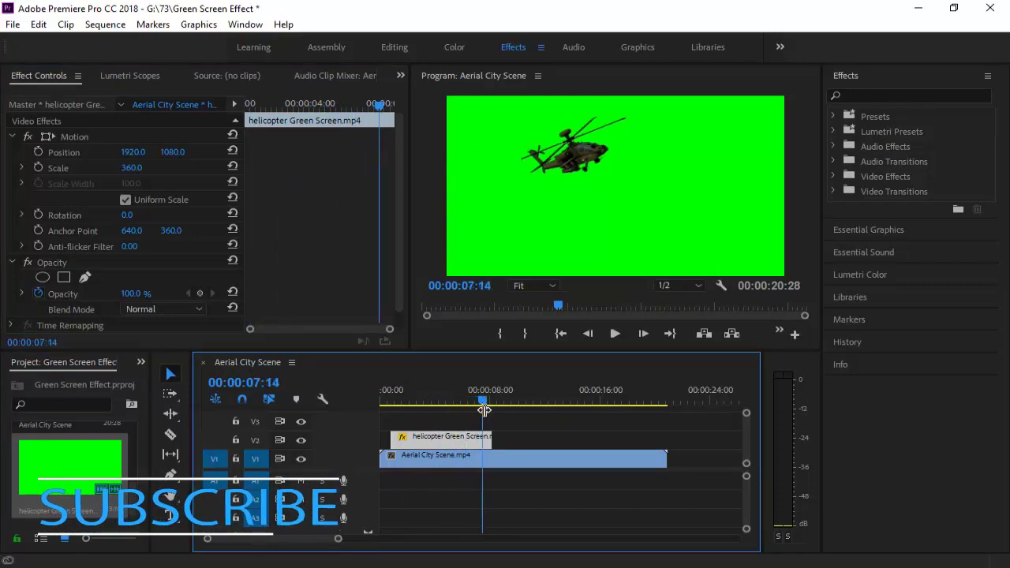
click(523, 501)
drag(468, 401, 438, 402)
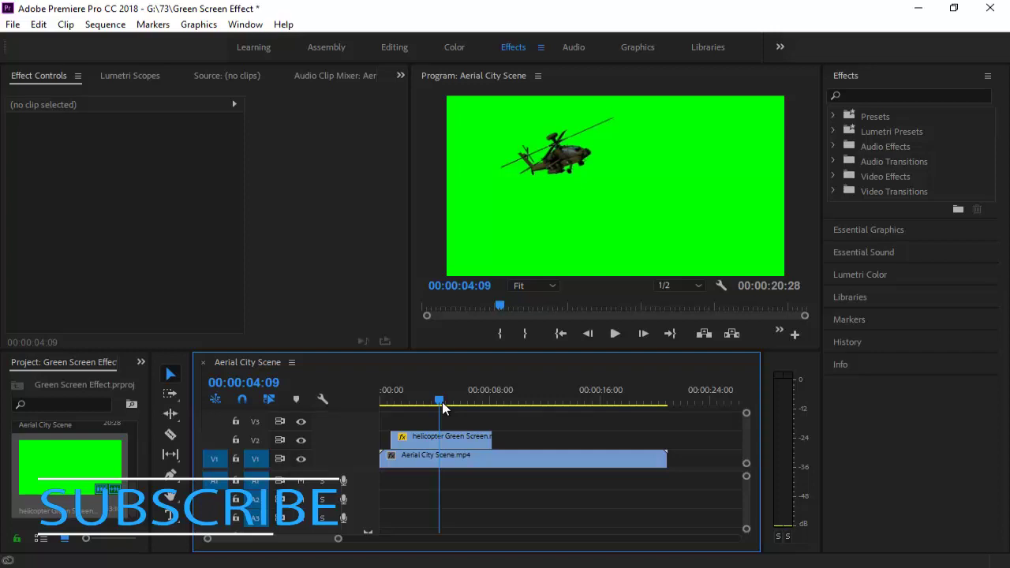
Search Effects for 'key' and apply Ultra Key to the helicopter clip.
click(444, 448)
click(876, 95)
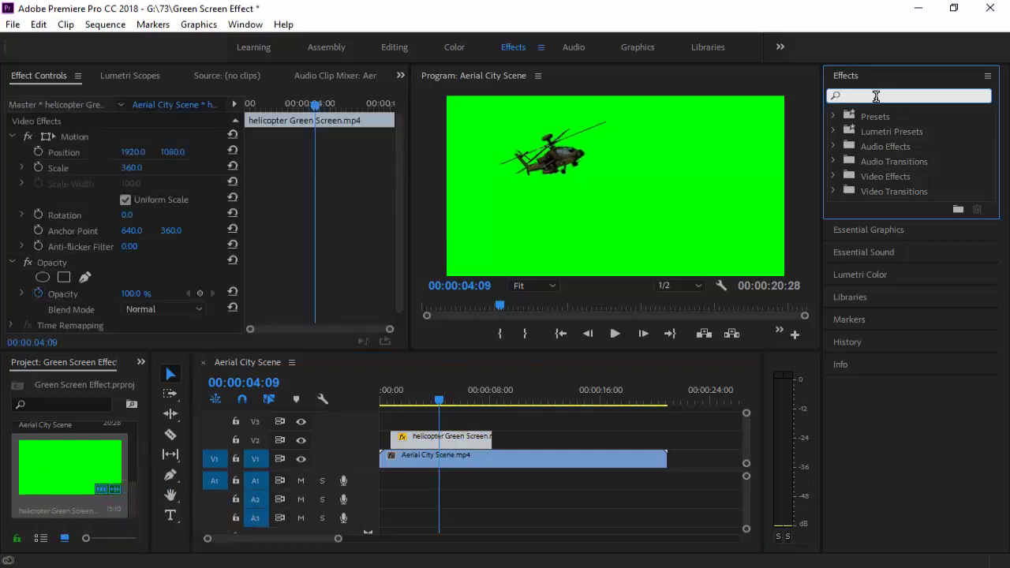
text(key)
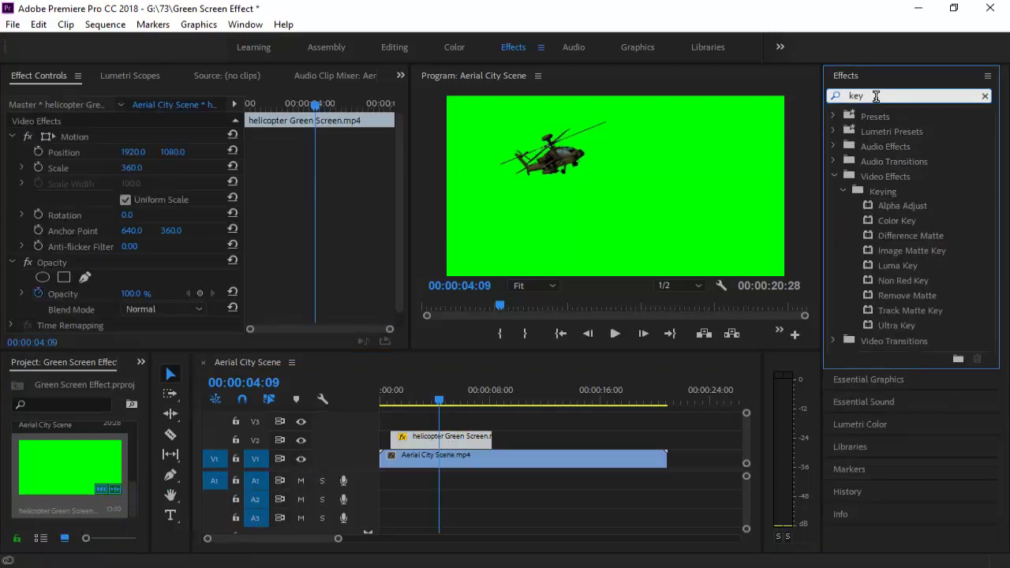
drag(891, 325, 475, 439)
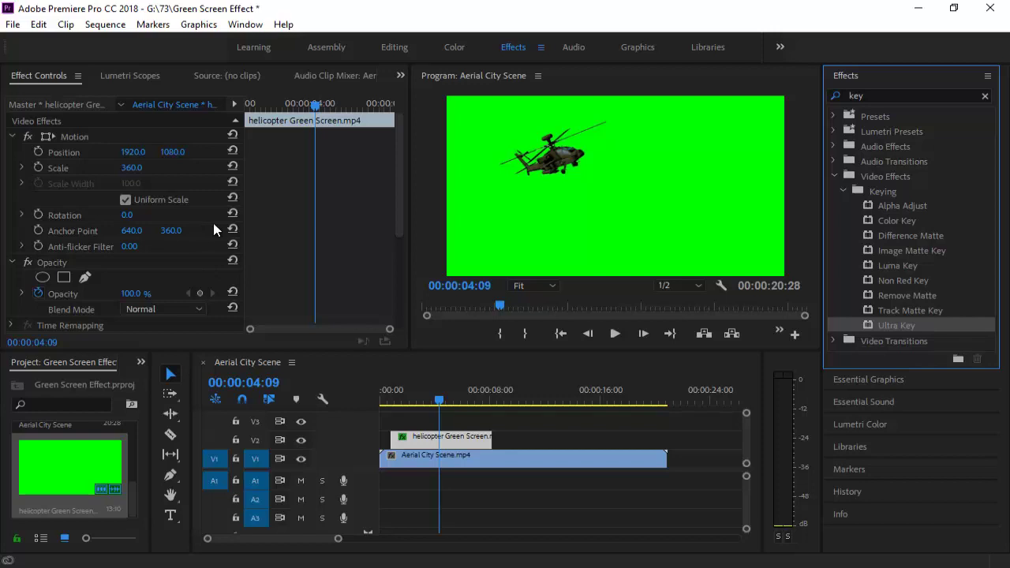
Set Ultra Key's Key Color to the green screen and preview the composite.
scroll(213, 229, down, 5)
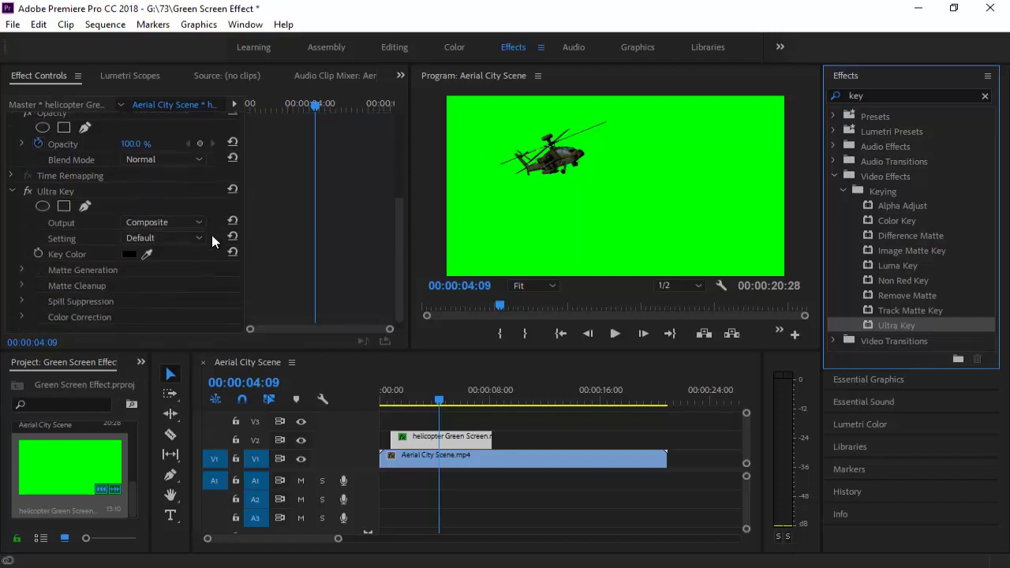
click(146, 253)
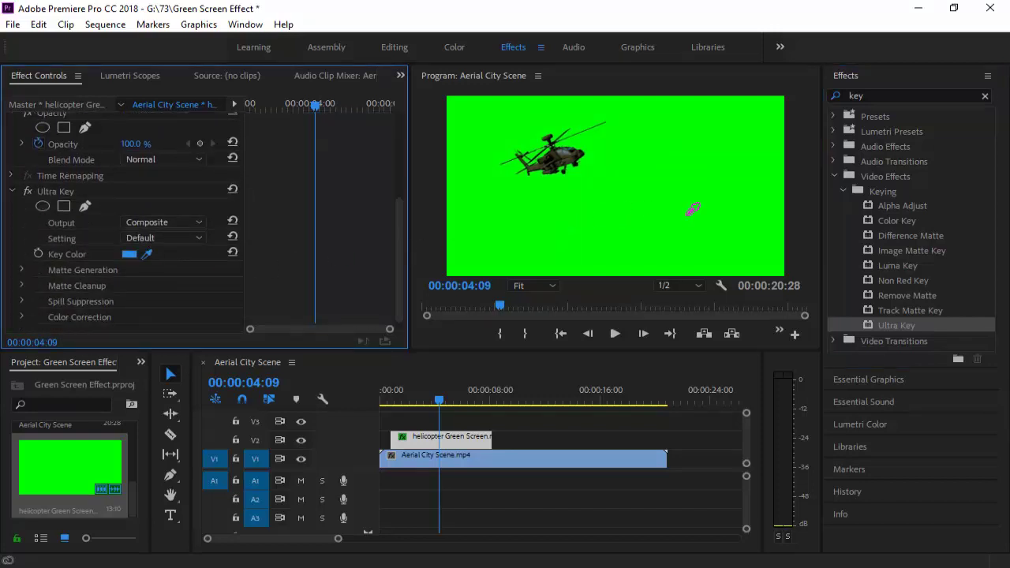
click(677, 180)
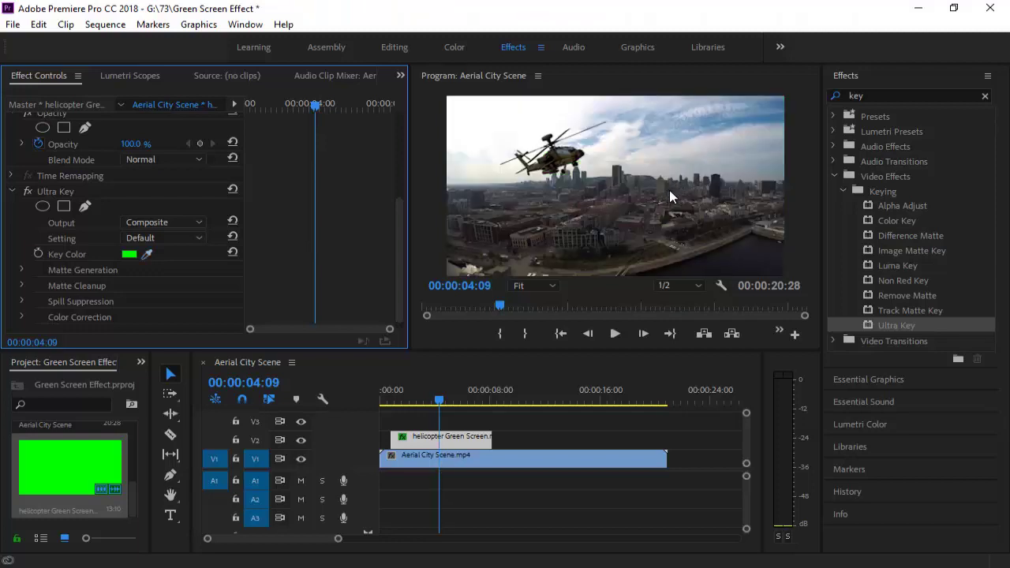
mouse_move(441, 405)
mouse_down()
mouse_move(497, 412)
mouse_move(430, 406)
mouse_move(446, 409)
mouse_up()
key(Right)
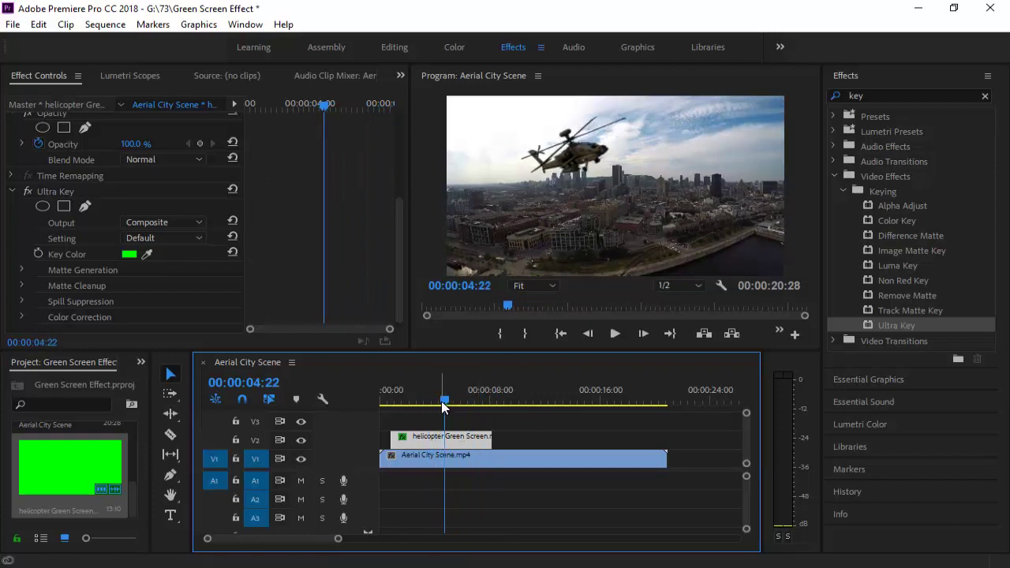
Cut Aerial City Scene.mp4 at 00:00:09:12, delete the part after it, and preview the result.
drag(445, 402, 509, 411)
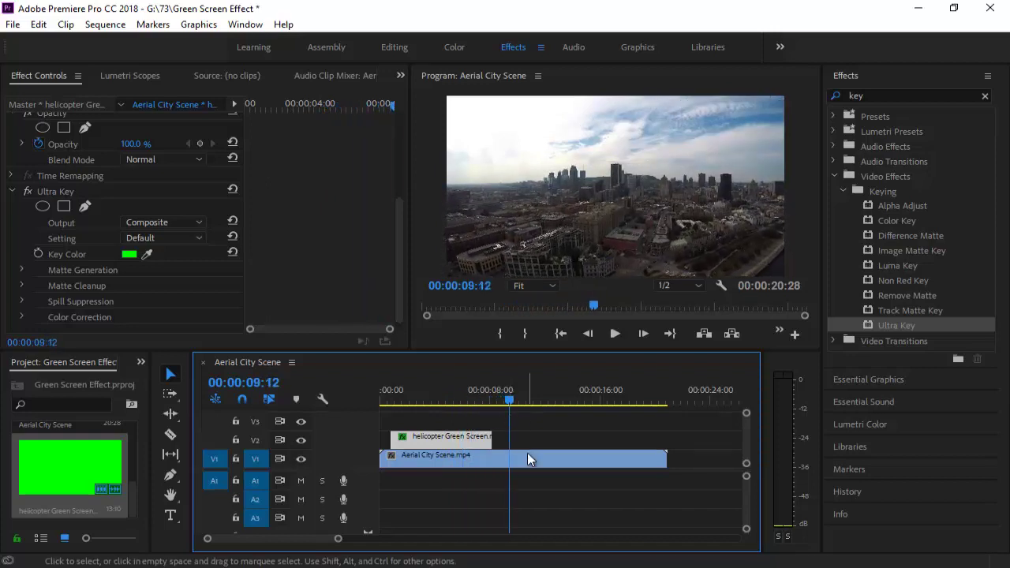
click(527, 453)
click(171, 434)
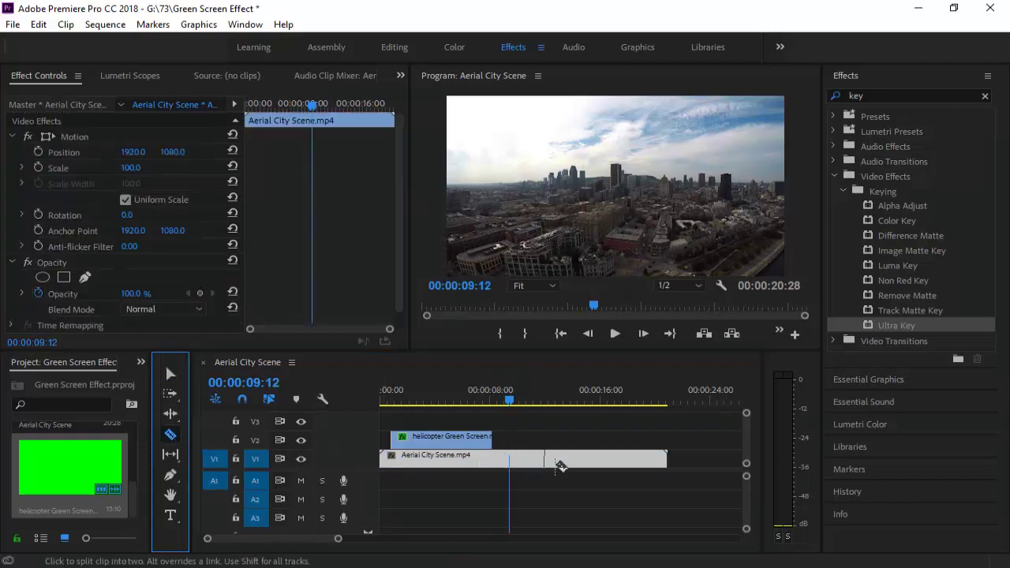
click(516, 459)
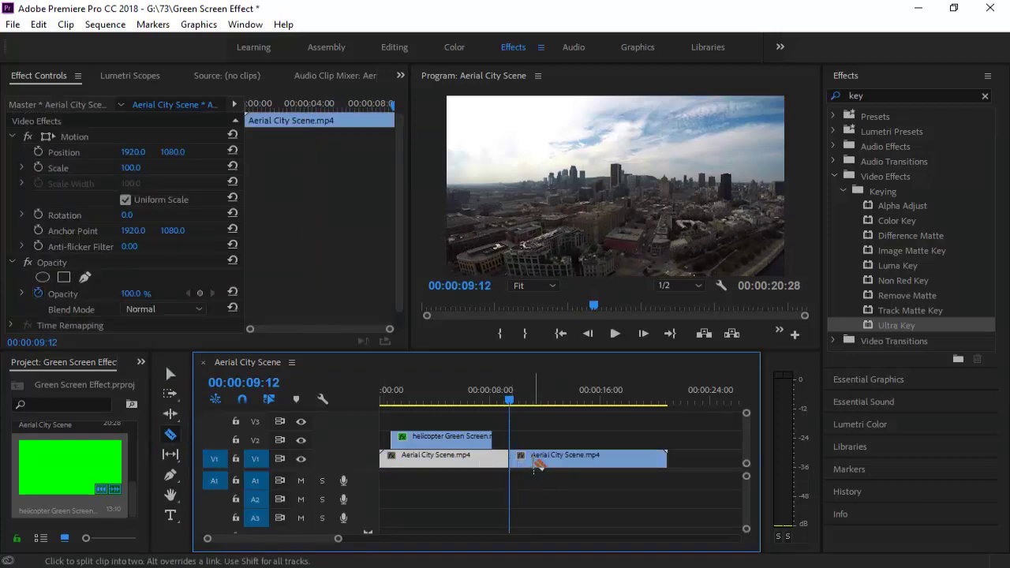
key(v)
click(172, 375)
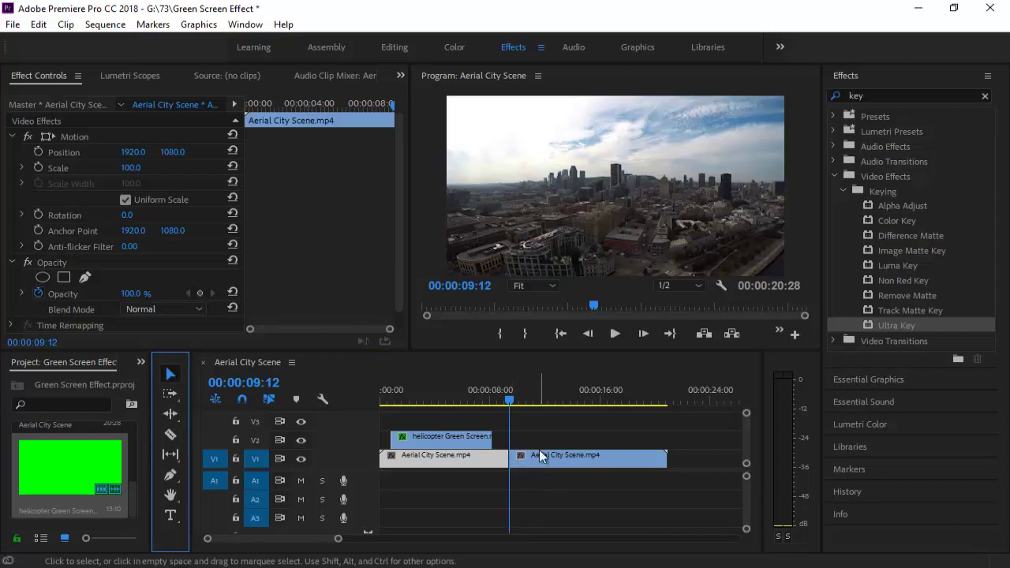
click(570, 457)
key(Delete)
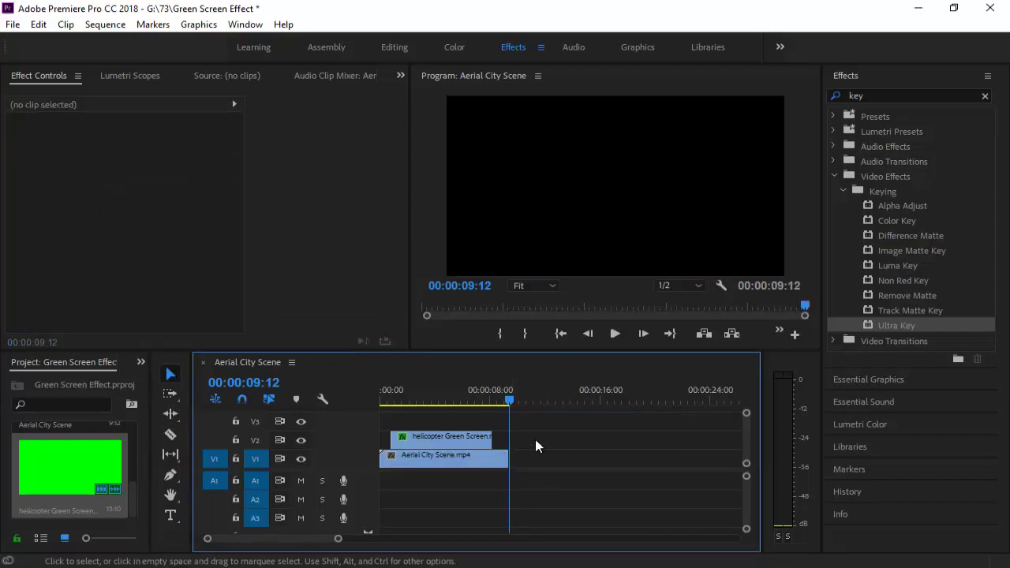
drag(509, 402, 381, 406)
drag(384, 406, 468, 433)
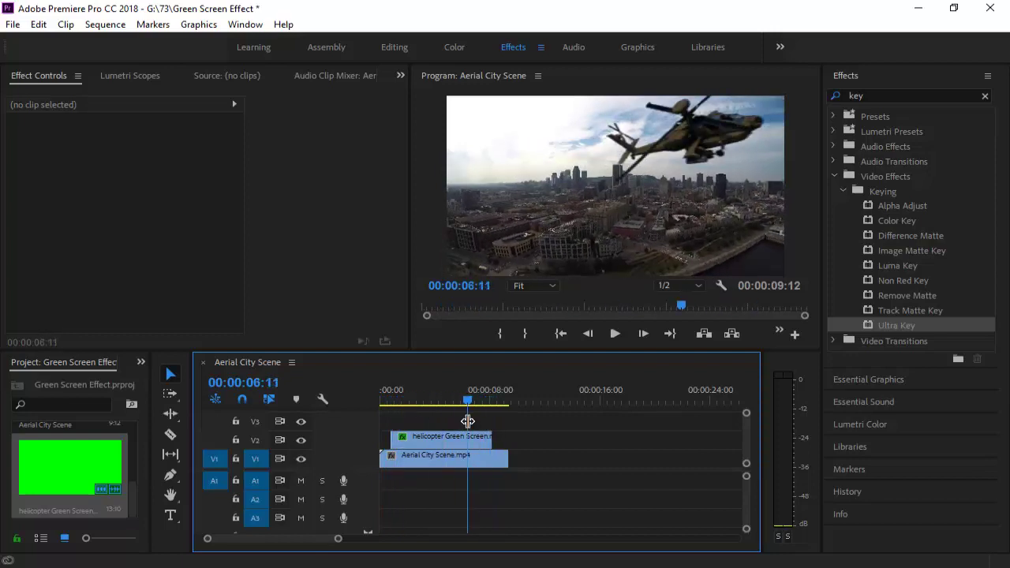
Create a 3840x2160 adjustment layer via File > New and place it on track V3.
click(12, 24)
mouse_move(34, 43)
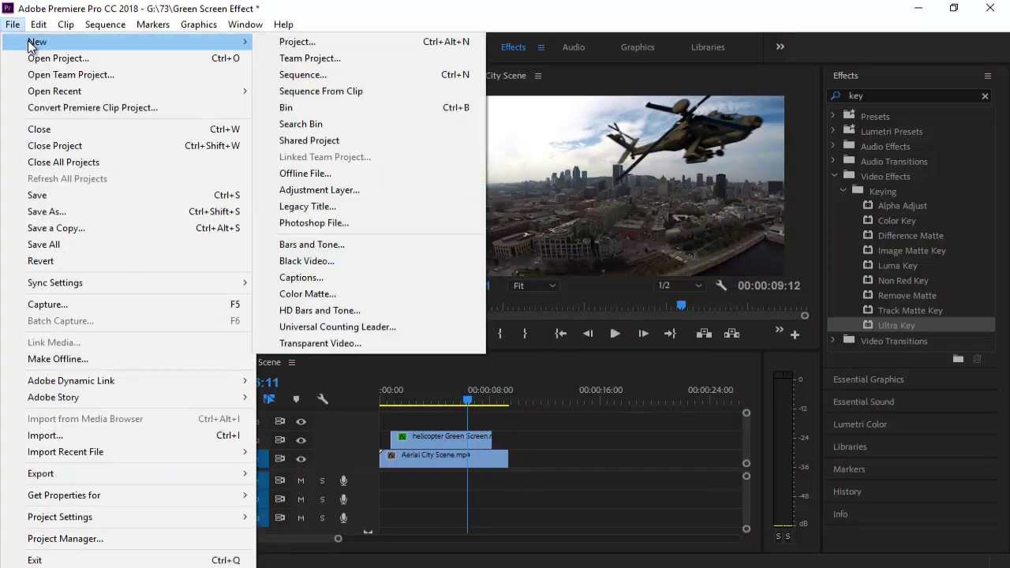
click(331, 190)
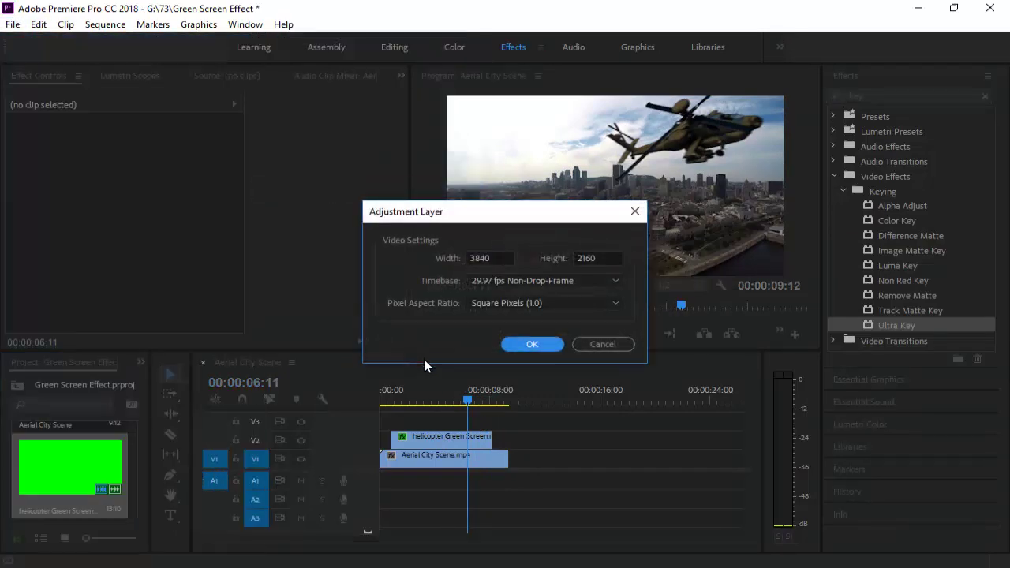
click(533, 344)
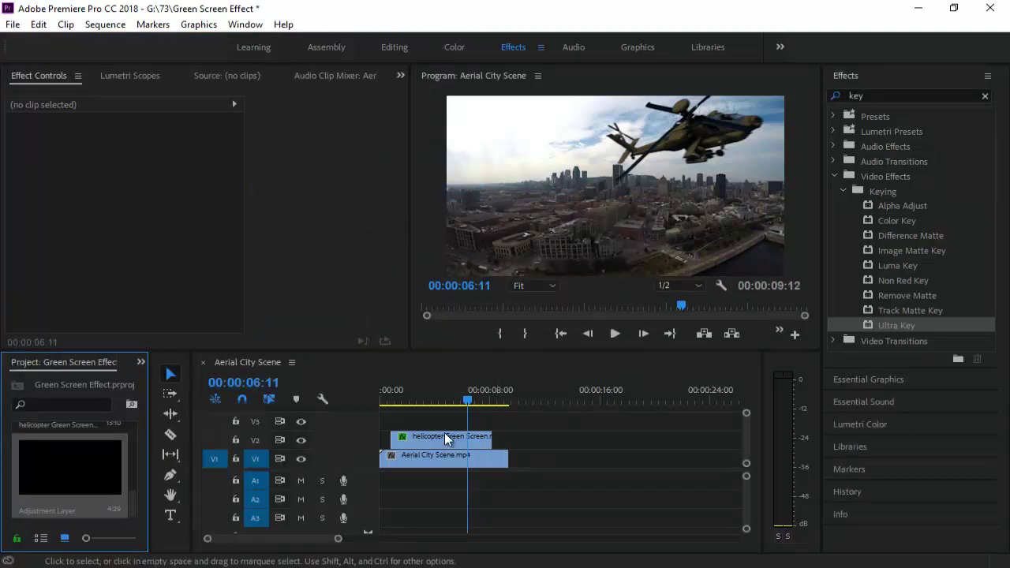
drag(74, 481, 513, 419)
Select the adjustment layer on V3 and move the playhead to 4 seconds.
click(415, 422)
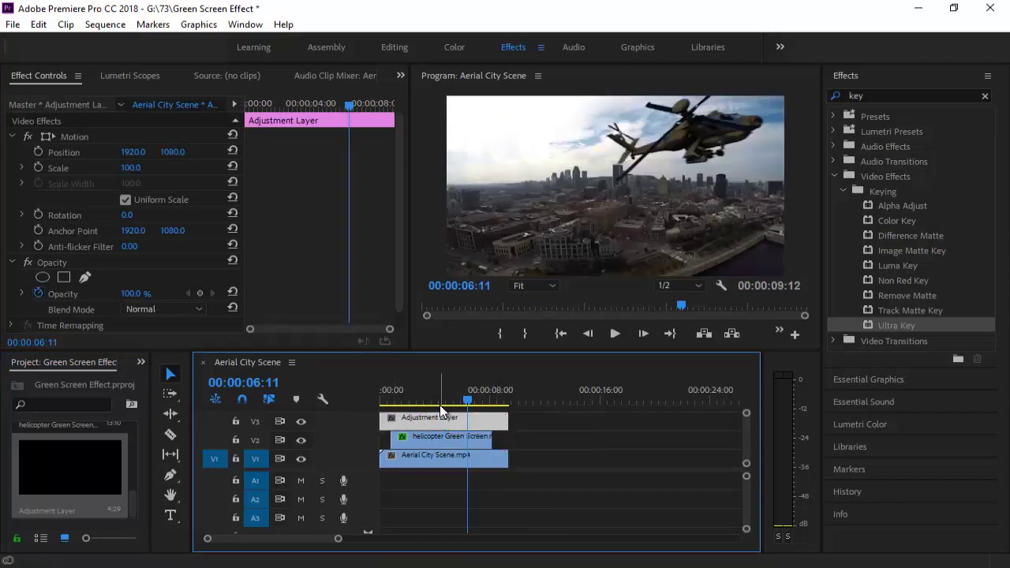
click(439, 405)
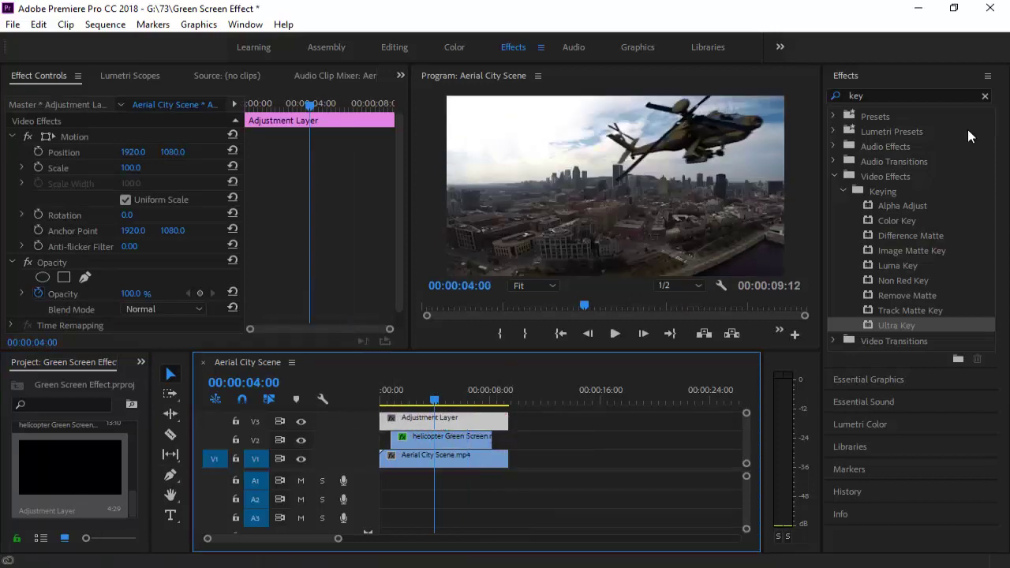
click(908, 133)
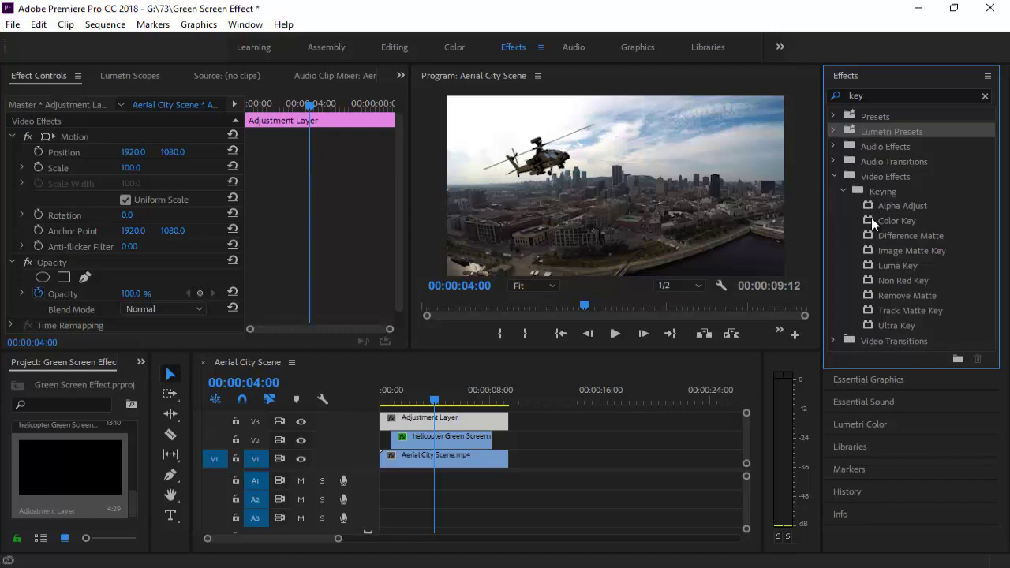
Open Lumetri Color, darken the vignette amount and increase its feather.
click(834, 176)
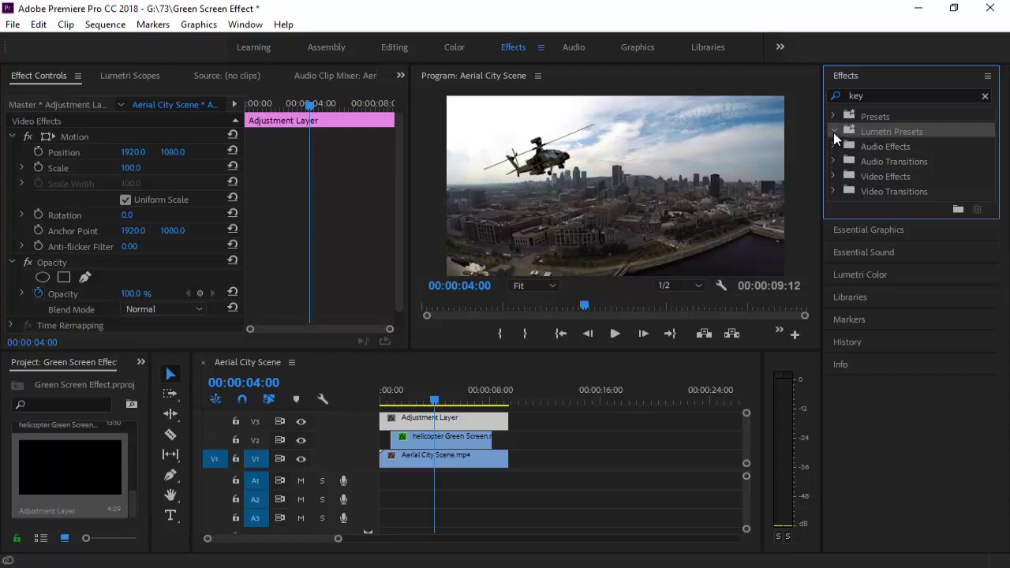
click(833, 133)
click(888, 275)
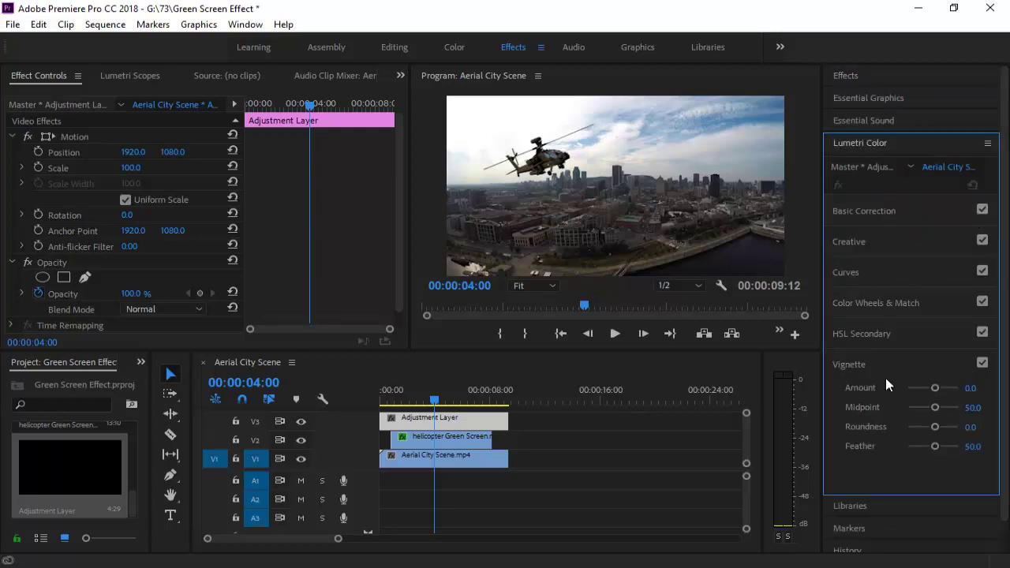
mouse_move(932, 388)
mouse_down()
mouse_move(914, 388)
mouse_move(924, 387)
mouse_up()
drag(936, 447, 946, 449)
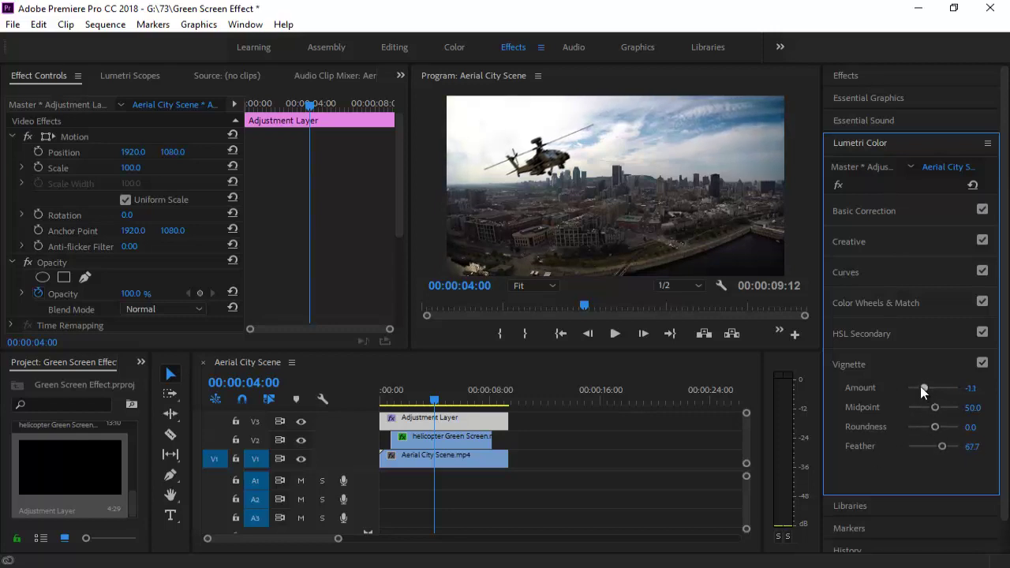
In Basic Correction, raise exposure, lower highlights, lift shadows and apply Auto tone.
click(868, 214)
drag(935, 379, 936, 436)
drag(935, 475, 932, 476)
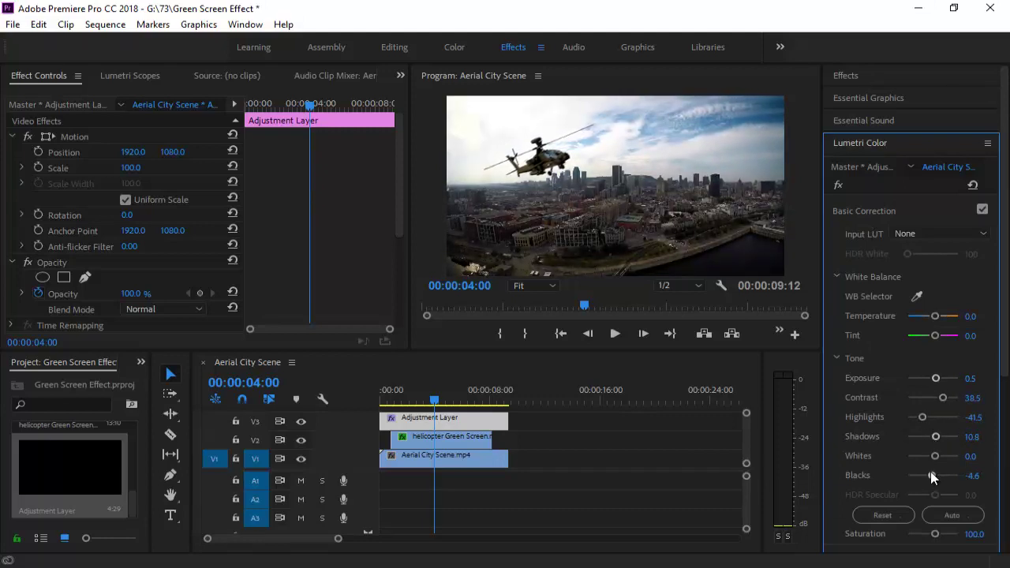
scroll(907, 437, down, 3)
click(957, 368)
scroll(909, 415, down, 3)
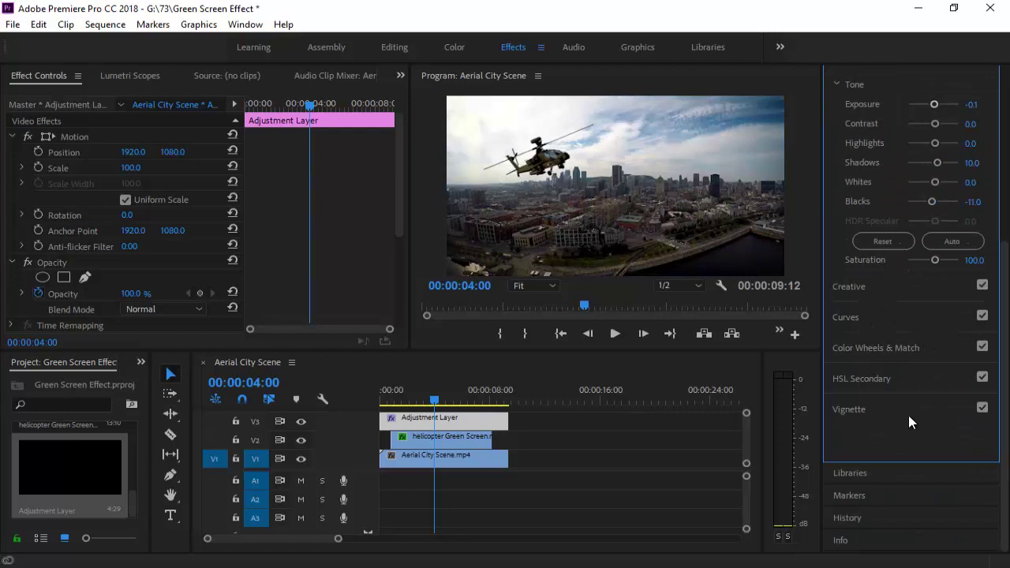
Look through the HSL Secondary, Curves and Creative sections of Lumetri Color.
click(875, 377)
scroll(905, 388, down, 5)
scroll(876, 349, up, 10)
click(870, 332)
click(862, 286)
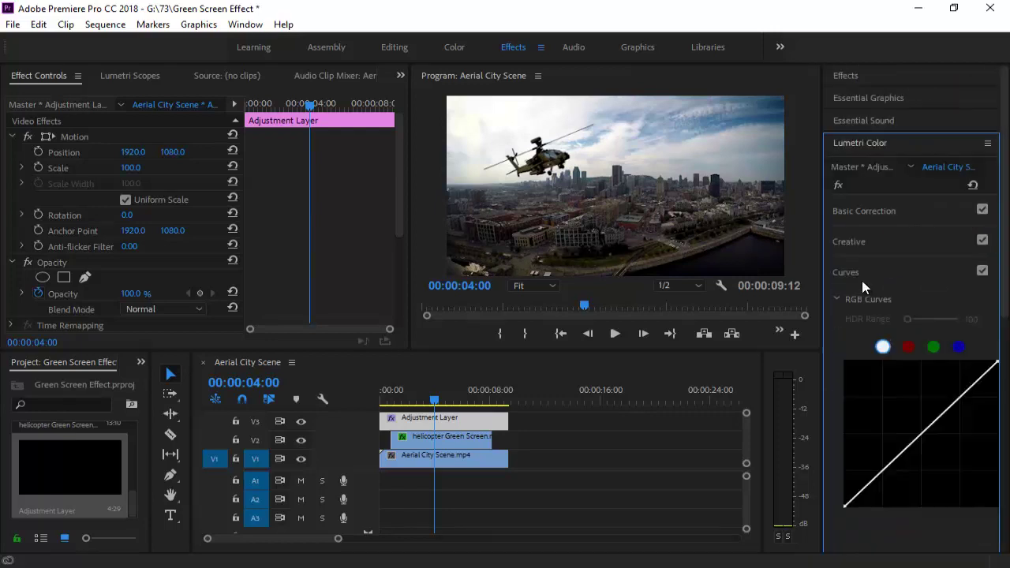
click(852, 242)
Reset Tint Balance to 0 and scrub from 4:12 to preview the graded composite.
scroll(858, 346, down, 4)
scroll(933, 459, up, 2)
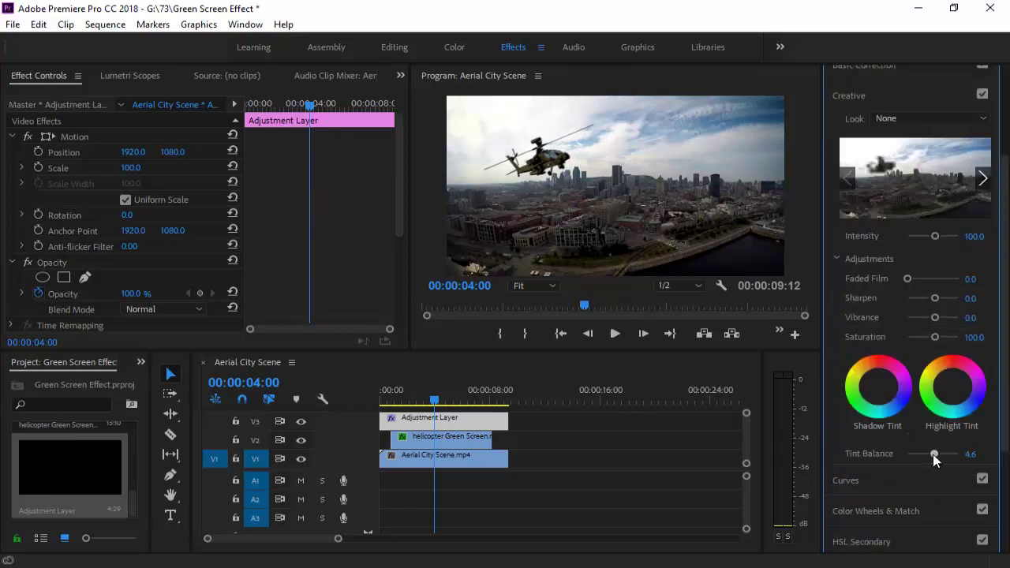
double_click(934, 456)
click(442, 403)
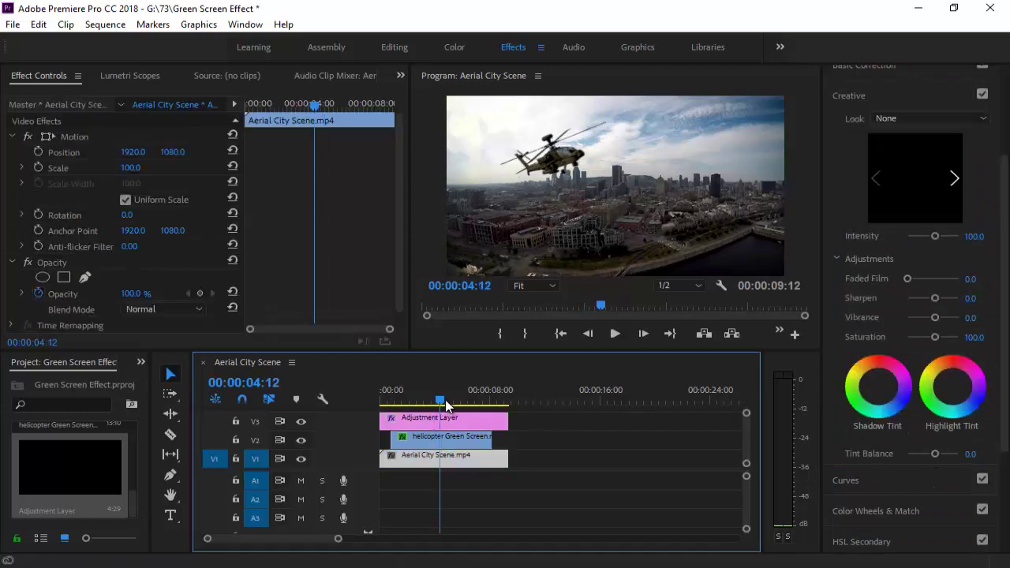
drag(446, 406, 486, 405)
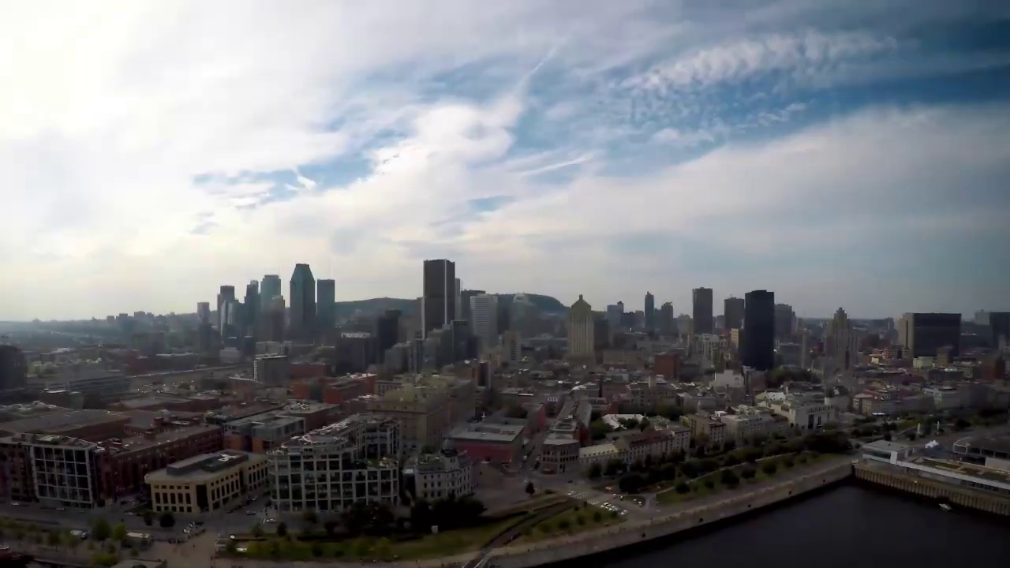